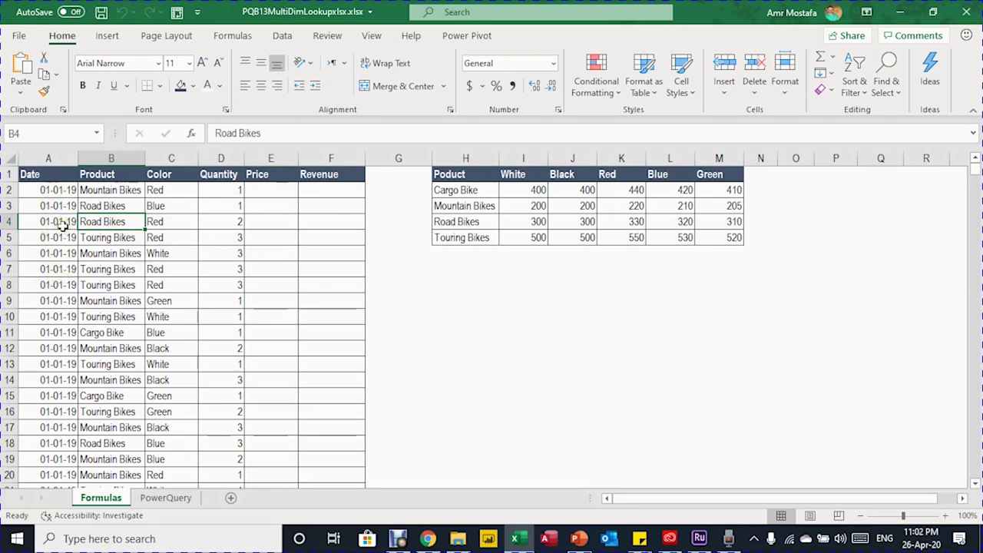
- Examine the Date column of the sales records from the first row to the last
{"action": "left_click", "coordinate": [67, 188]}
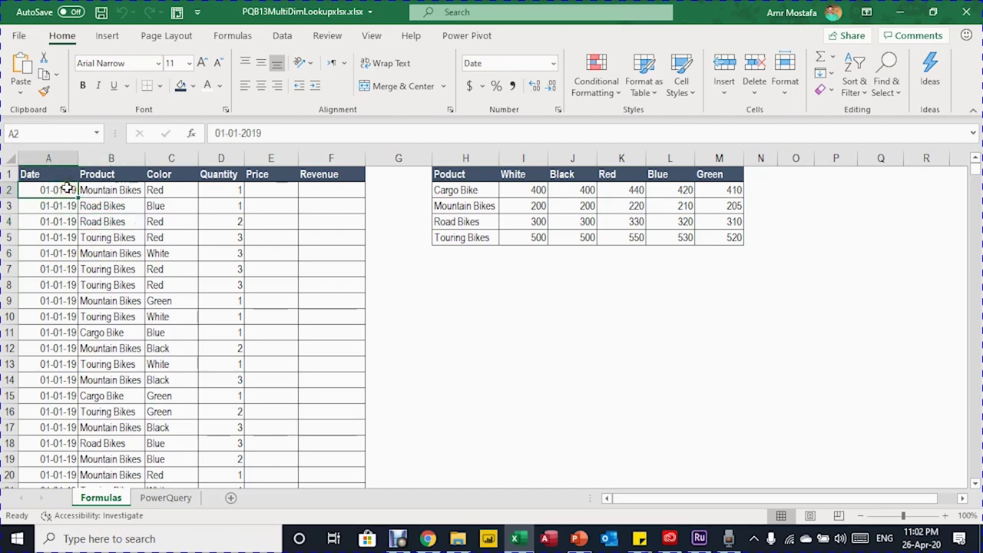
{"action": "key", "text": "ctrl+Down"}
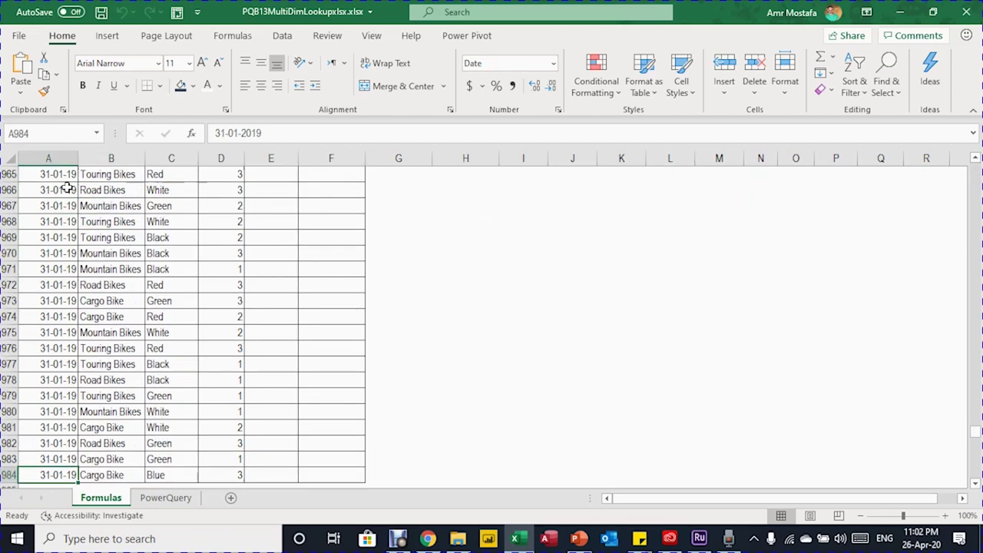
{"action": "key", "text": "ctrl+Up"}
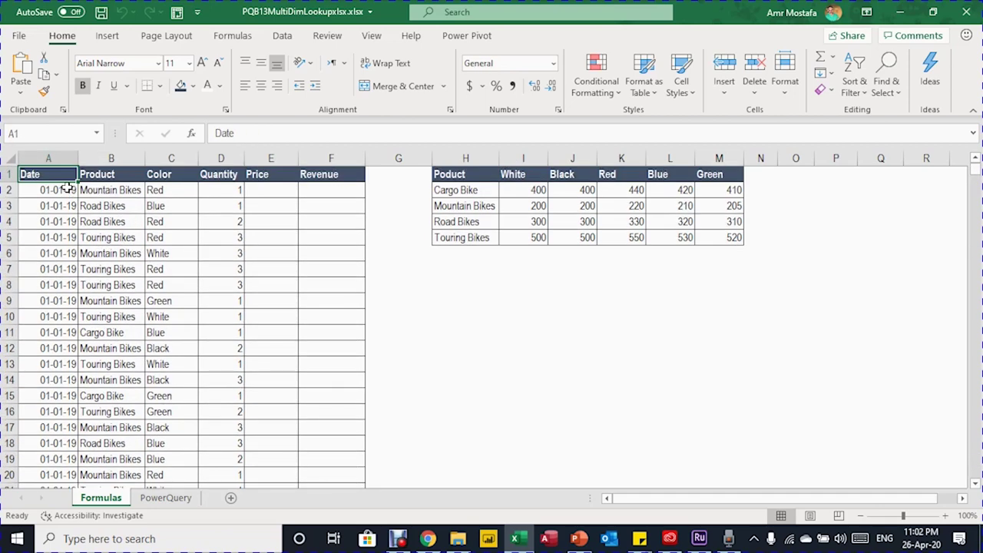
{"action": "key", "text": "Down"}
{"action": "key", "text": "Right"}
{"action": "key", "text": "Right"}
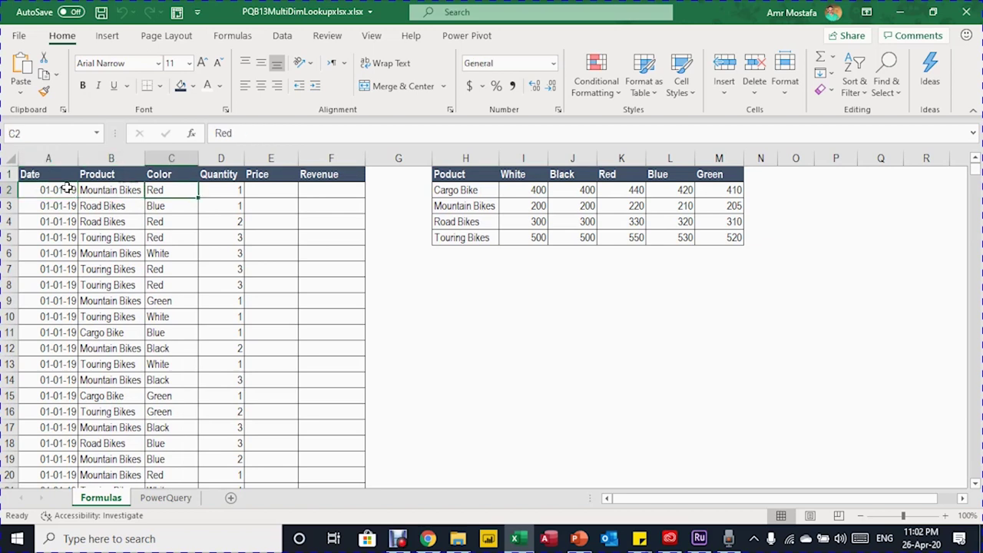
{"action": "key", "text": "Left"}
{"action": "key", "text": "Left"}
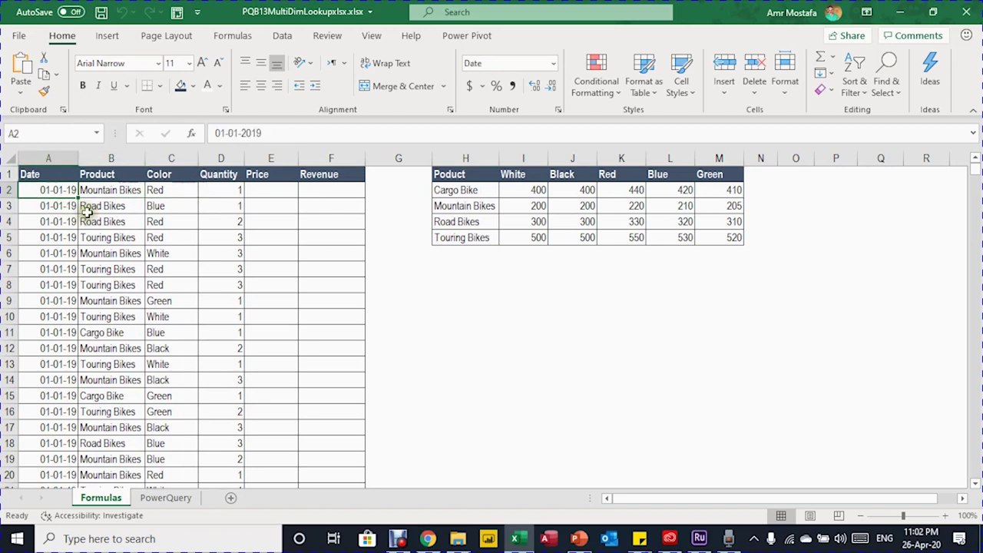
- Examine the Product, Color, Quantity, Price and Revenue columns alongside the price table by product and color
{"action": "left_click", "coordinate": [103, 192]}
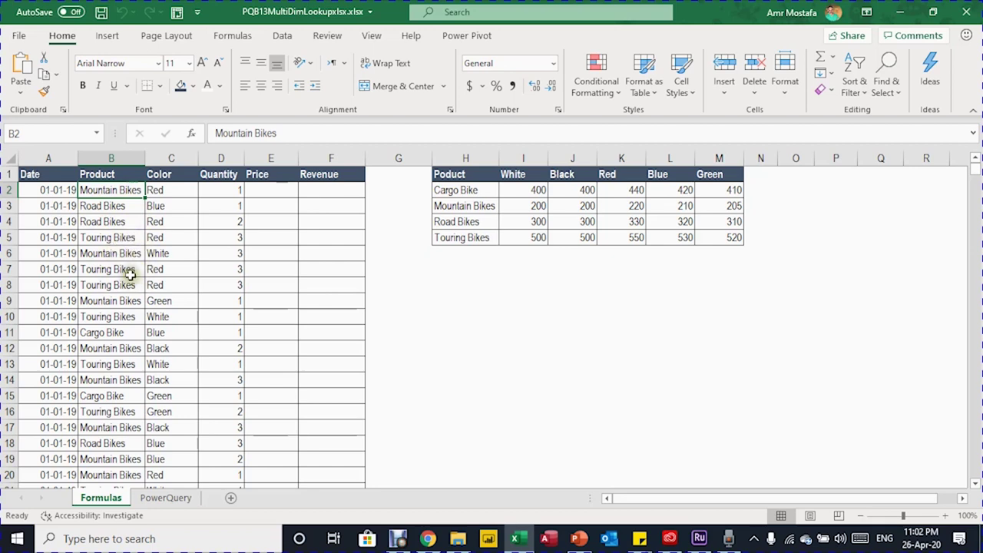
{"action": "left_click", "coordinate": [168, 191]}
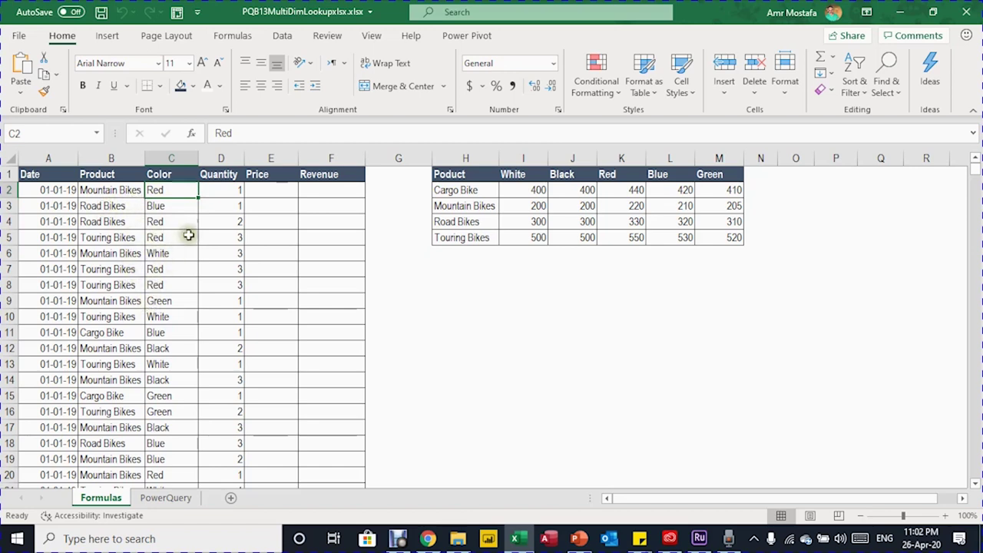
{"action": "left_click", "coordinate": [224, 204]}
{"action": "left_click", "coordinate": [264, 191]}
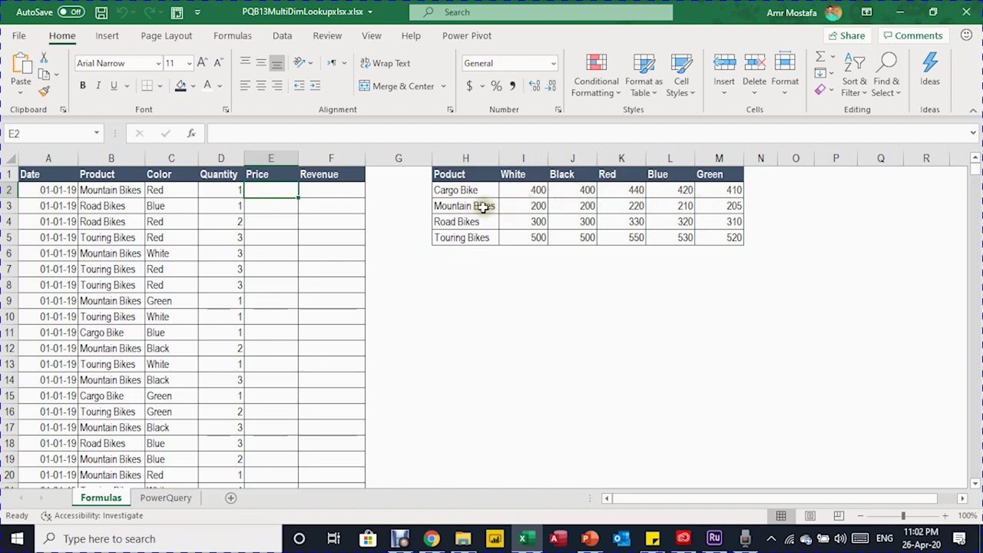
{"action": "left_click_drag", "start_coordinate": [534, 205], "coordinate": [724, 205]}
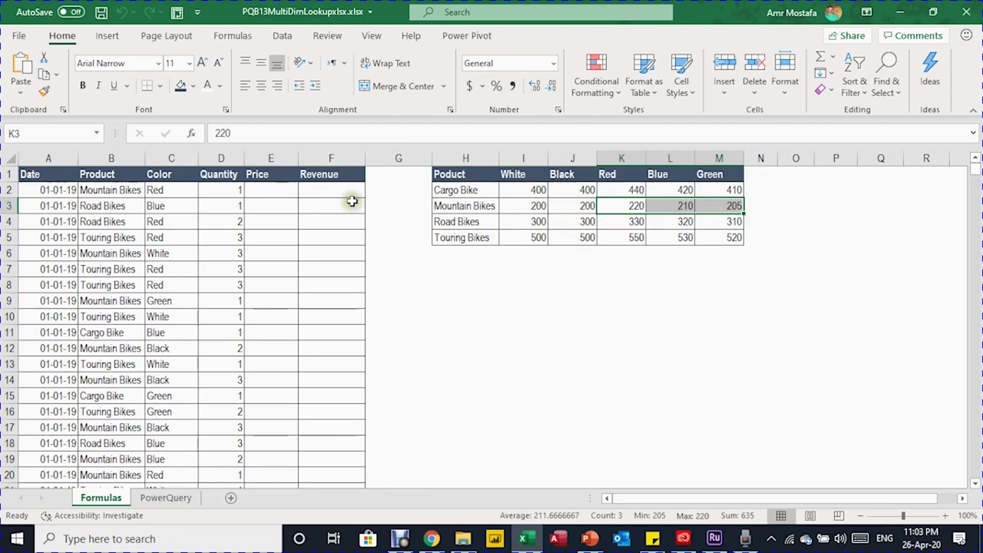
{"action": "left_click_drag", "start_coordinate": [259, 189], "coordinate": [285, 334]}
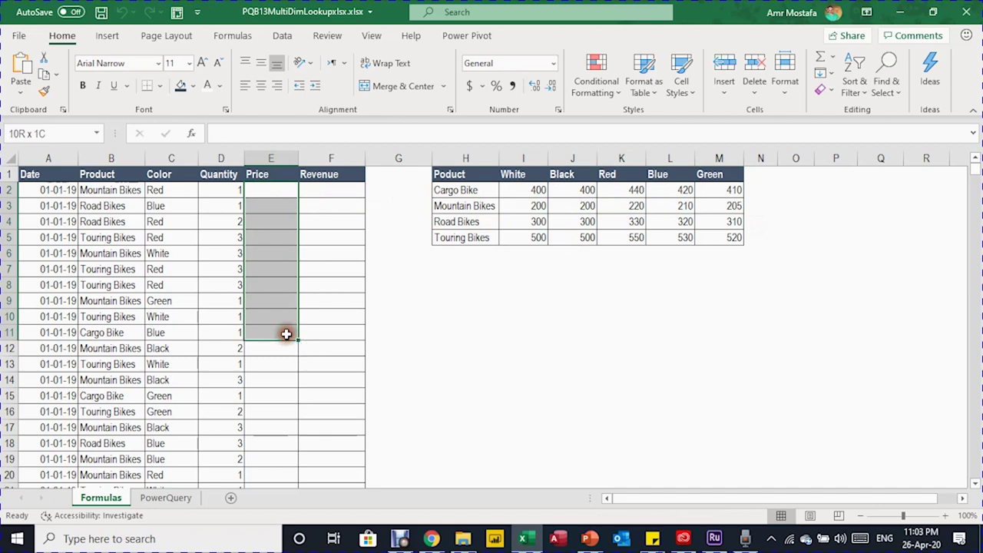
{"action": "left_click", "coordinate": [334, 186]}
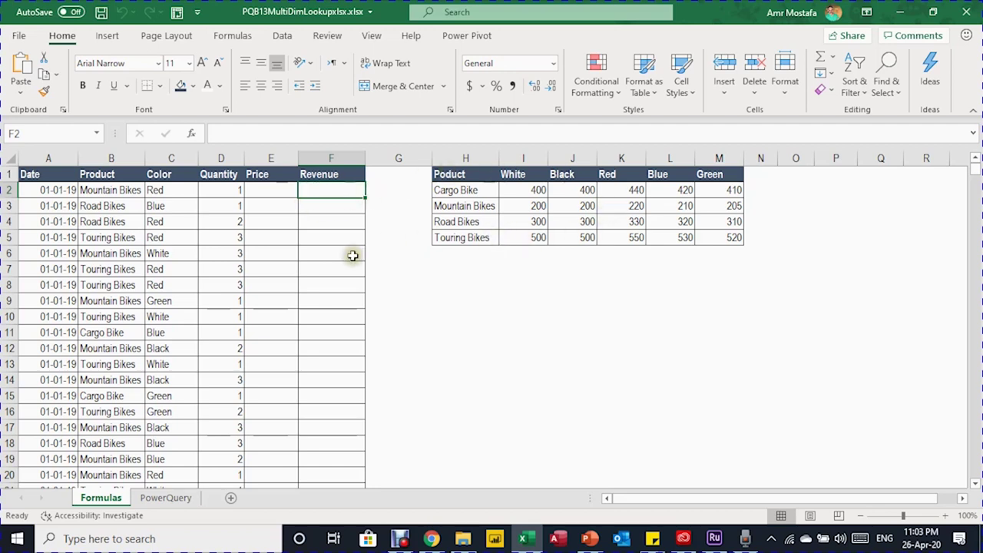
{"action": "left_click", "coordinate": [258, 192]}
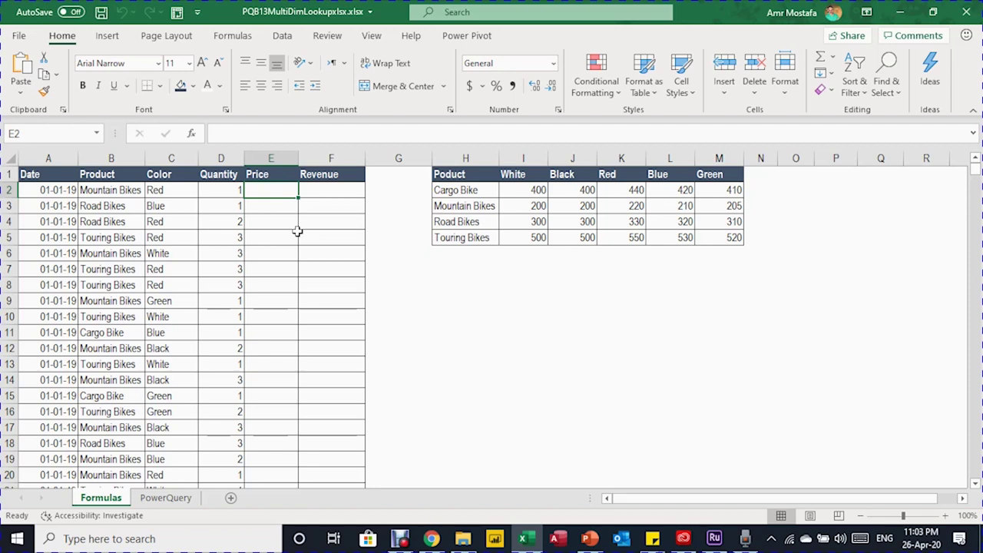
{"action": "left_click", "coordinate": [127, 189]}
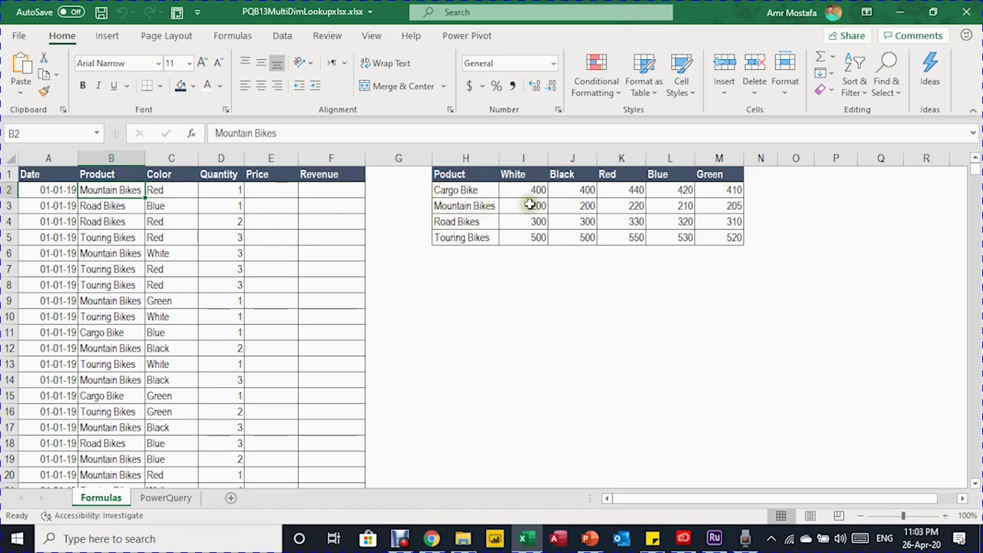
- Begin a VLOOKUP formula in Price cell E2 with the product in B2 as the lookup value
{"action": "left_click", "coordinate": [269, 191]}
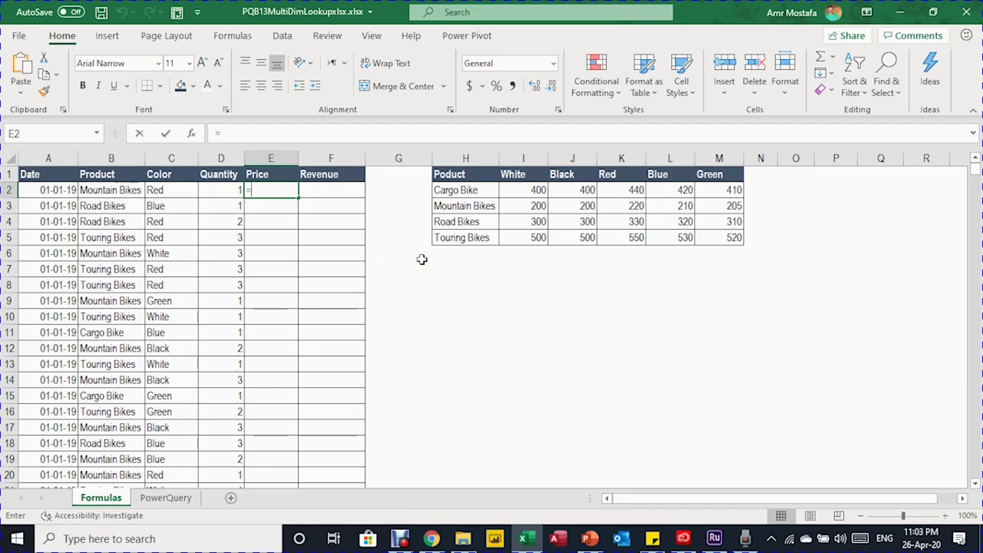
{"action": "type", "text": "="}
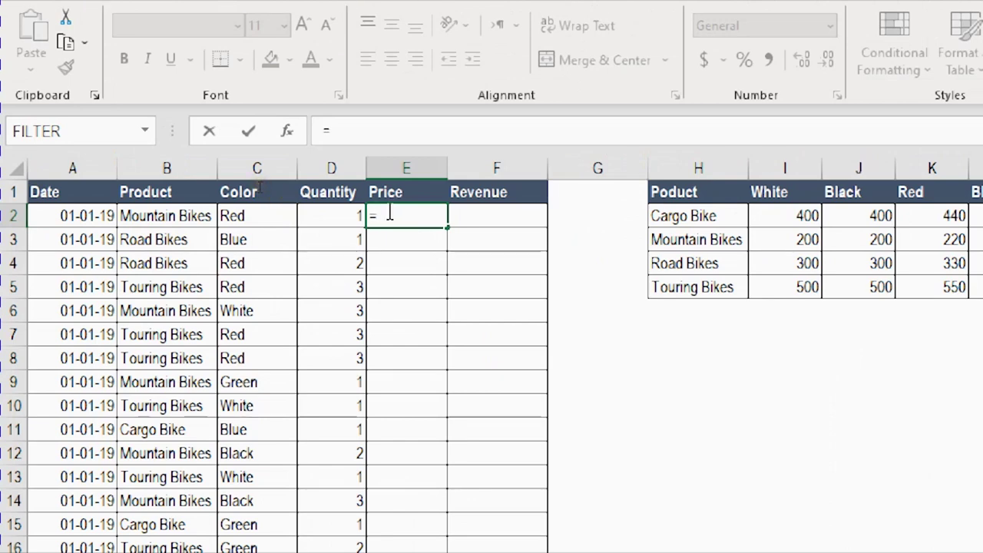
{"action": "type", "text": "vl"}
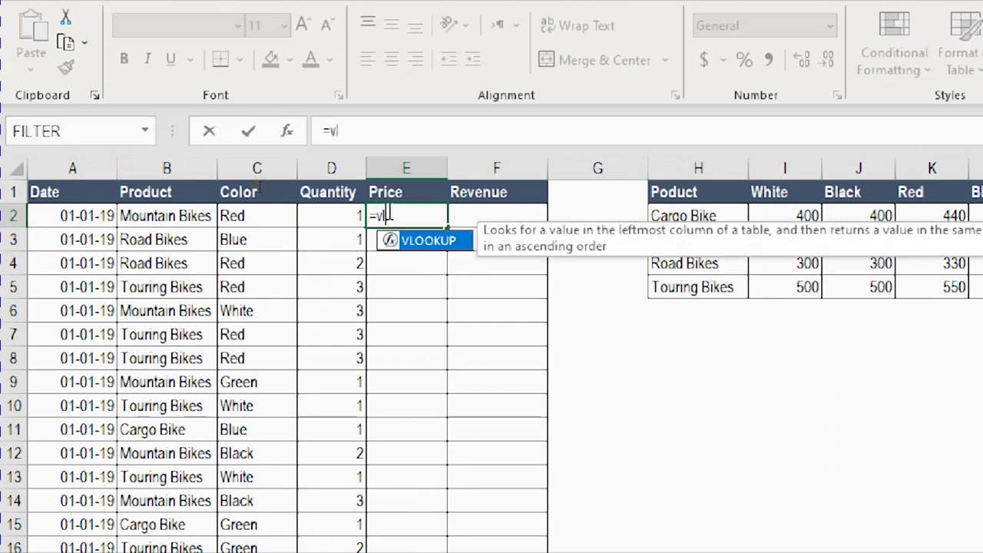
{"action": "double_click", "coordinate": [422, 242]}
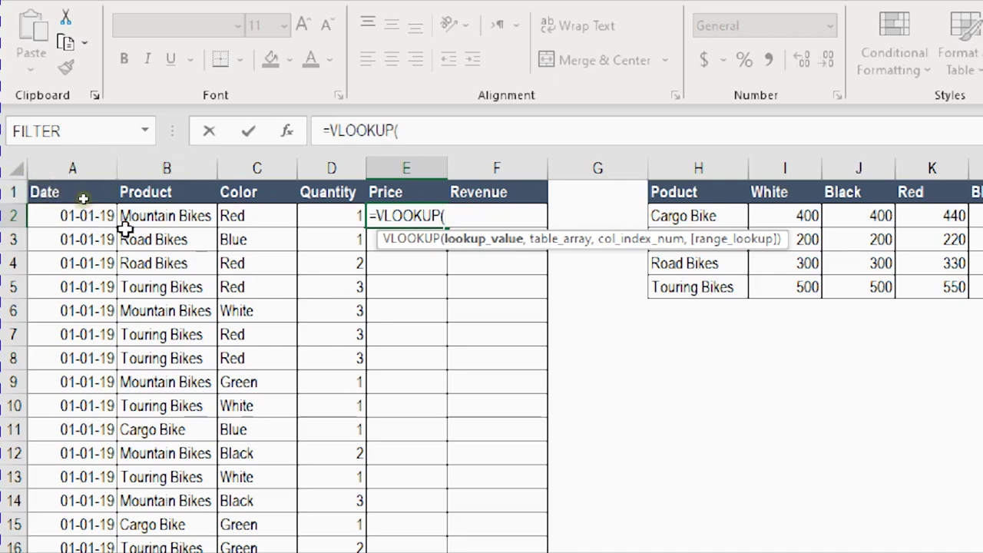
{"action": "left_click", "coordinate": [158, 217]}
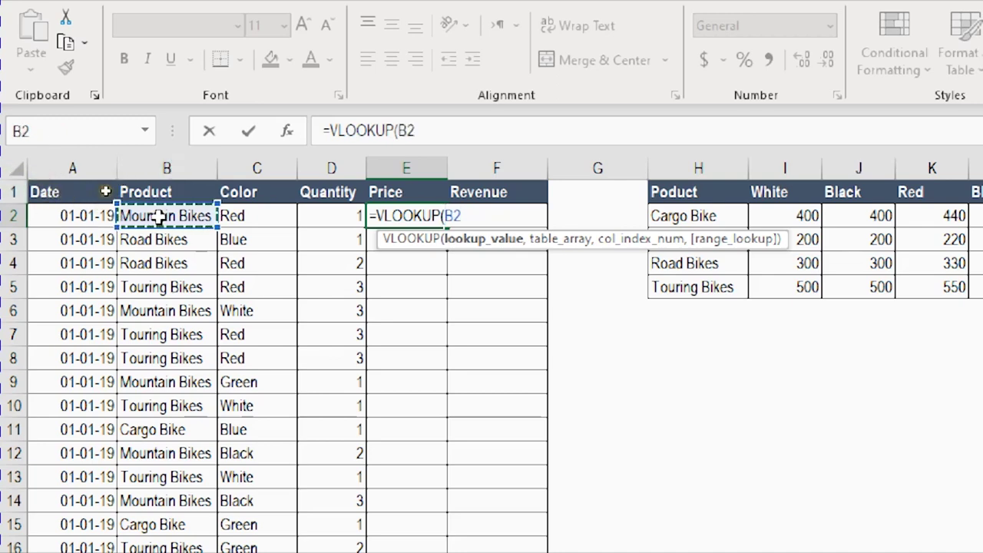
{"action": "type", "text": ","}
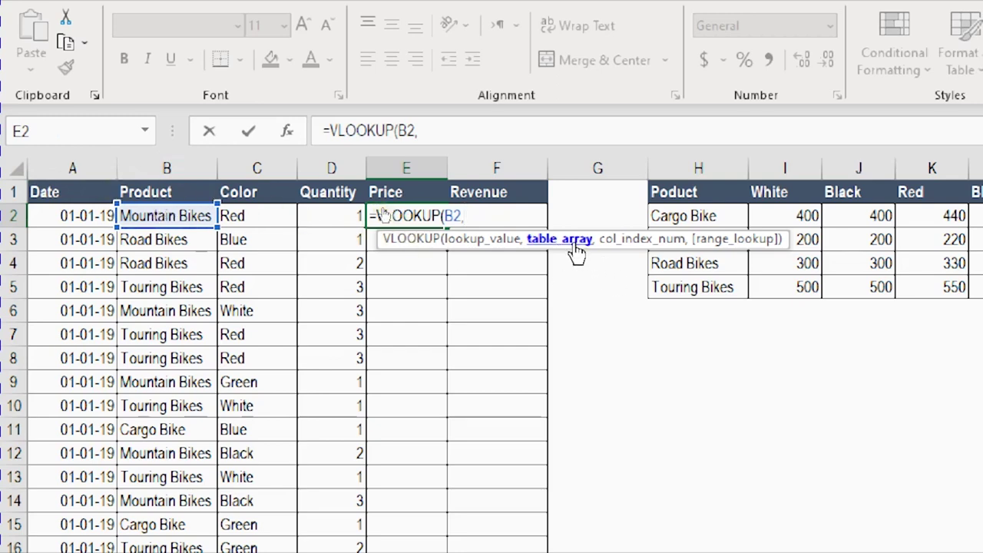
- Set the VLOOKUP table array to the whole price table as the absolute range $H$1:$M$5
{"action": "left_click", "coordinate": [715, 198]}
{"action": "left_click_drag", "start_coordinate": [715, 199], "coordinate": [982, 286]}
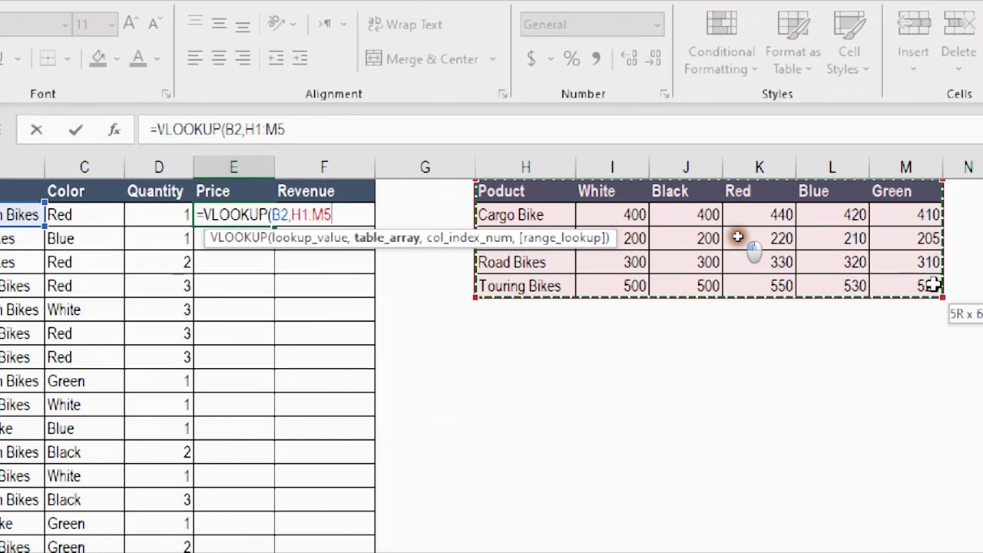
{"action": "left_click_drag", "start_coordinate": [888, 293], "coordinate": [908, 288]}
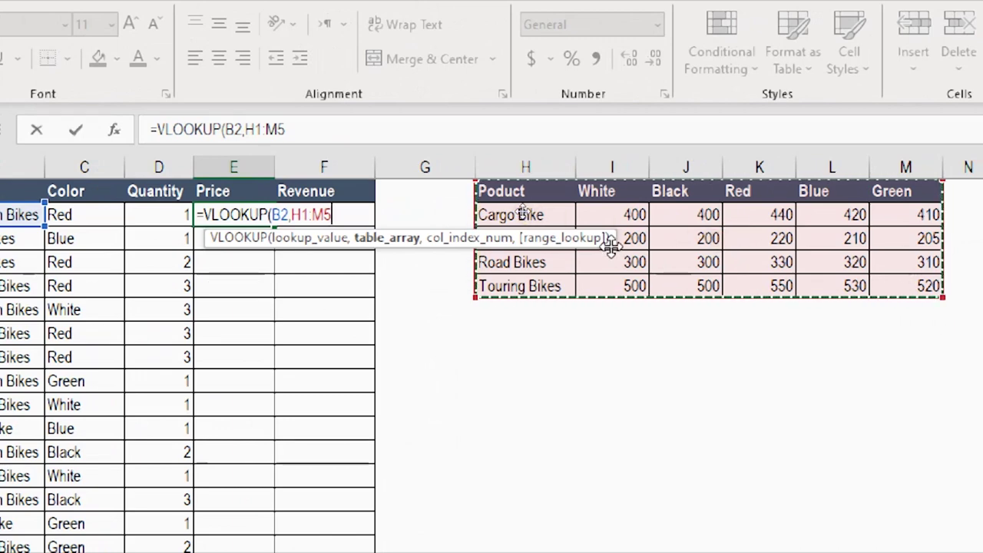
{"action": "key", "text": "F4"}
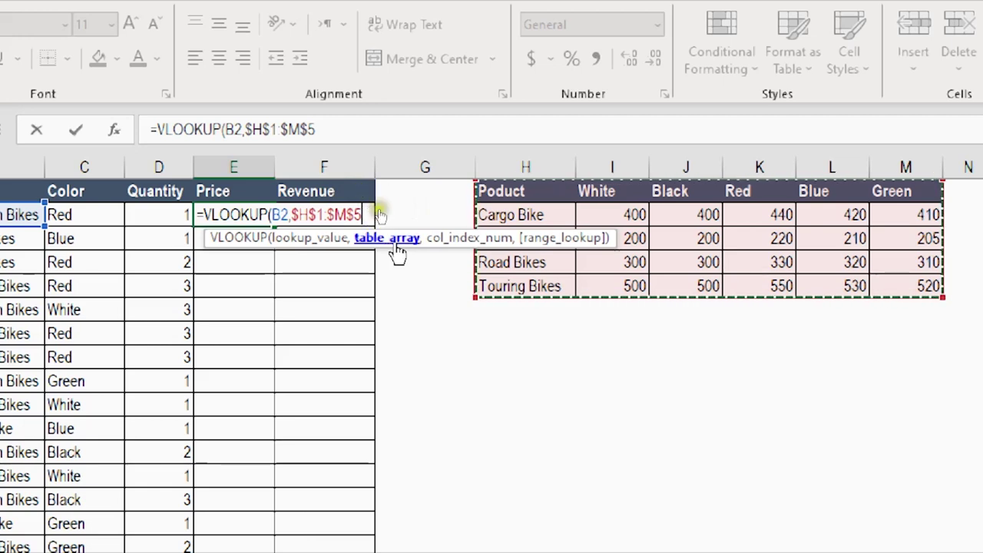
{"action": "type", "text": ","}
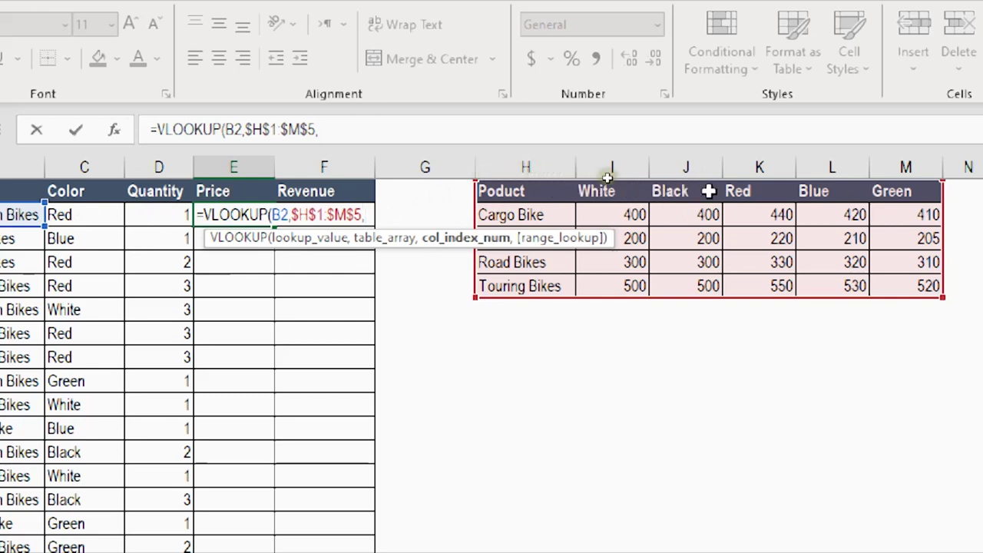
- Complete the E2 formula with column index 4 and FALSE for an exact match
{"action": "left_click", "coordinate": [357, 129]}
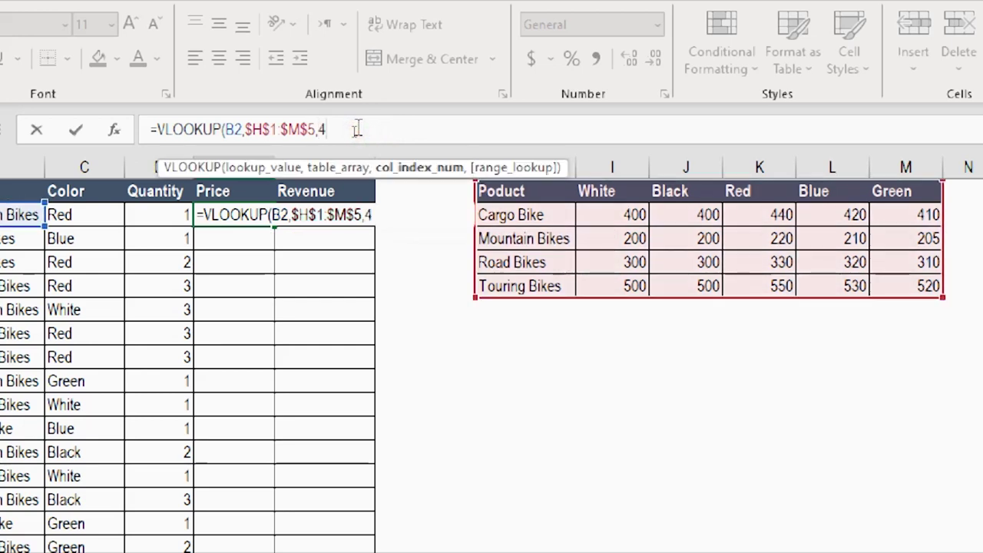
{"action": "type", "text": ","}
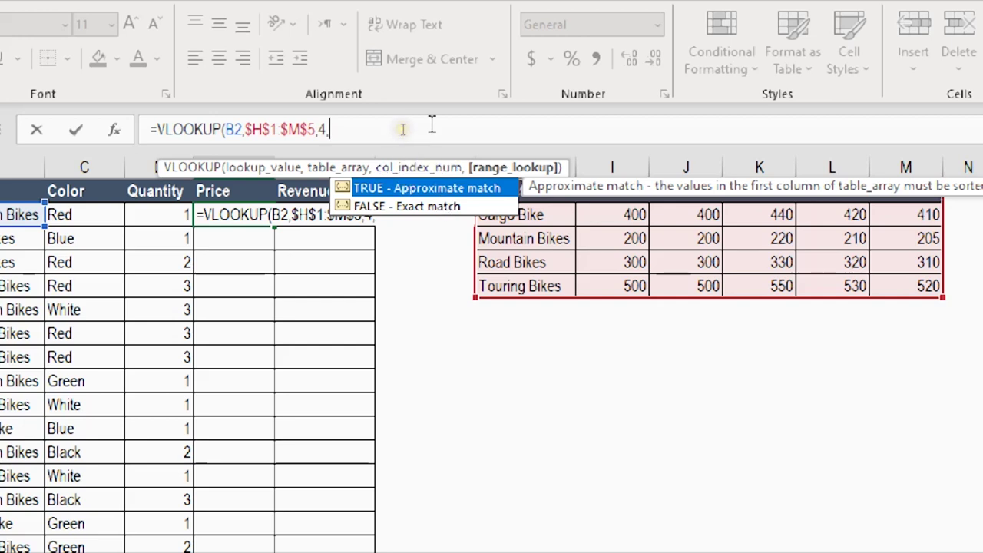
{"action": "type", "text": "f"}
{"action": "double_click", "coordinate": [384, 206]}
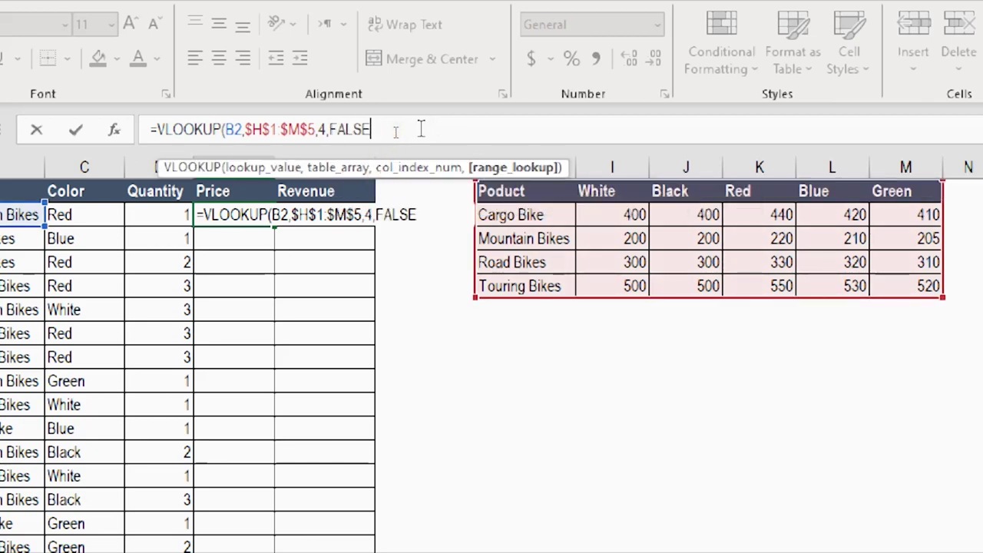
{"action": "type", "text": ")"}
{"action": "key", "text": "Return"}
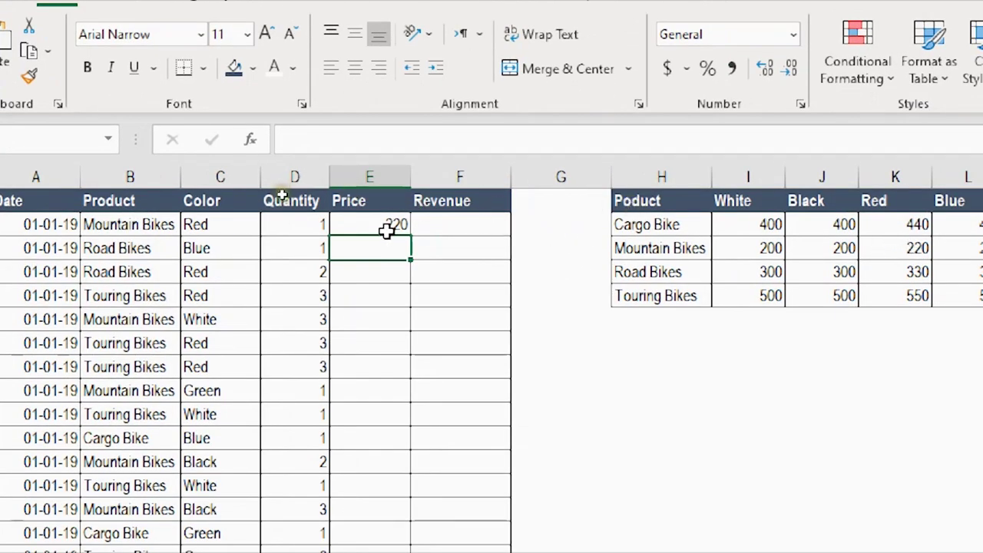
- Copy the VLOOKUP formula from E2 down to E3 and compare the formulas in the two cells
{"action": "left_click", "coordinate": [388, 224]}
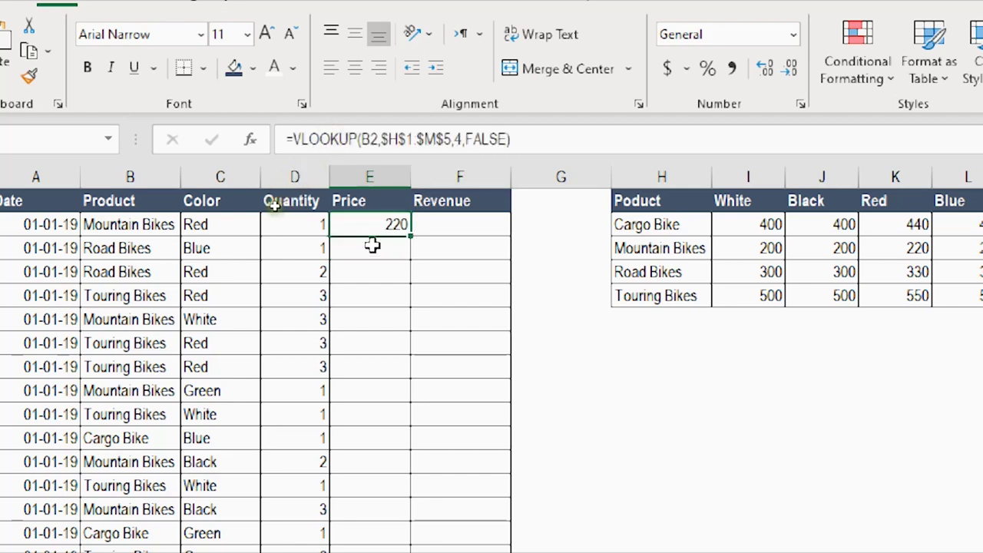
{"action": "left_click_drag", "start_coordinate": [409, 239], "coordinate": [404, 260]}
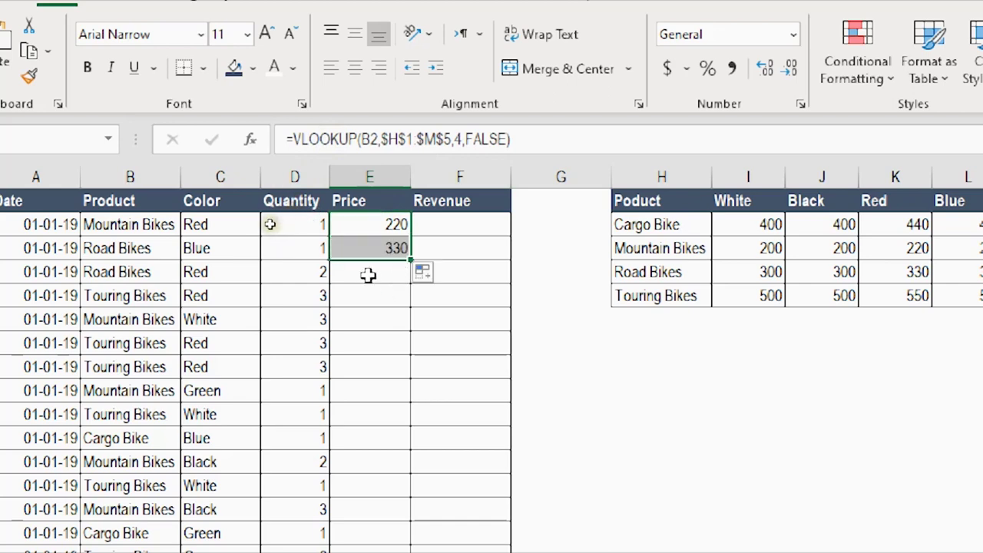
{"action": "left_click", "coordinate": [392, 248]}
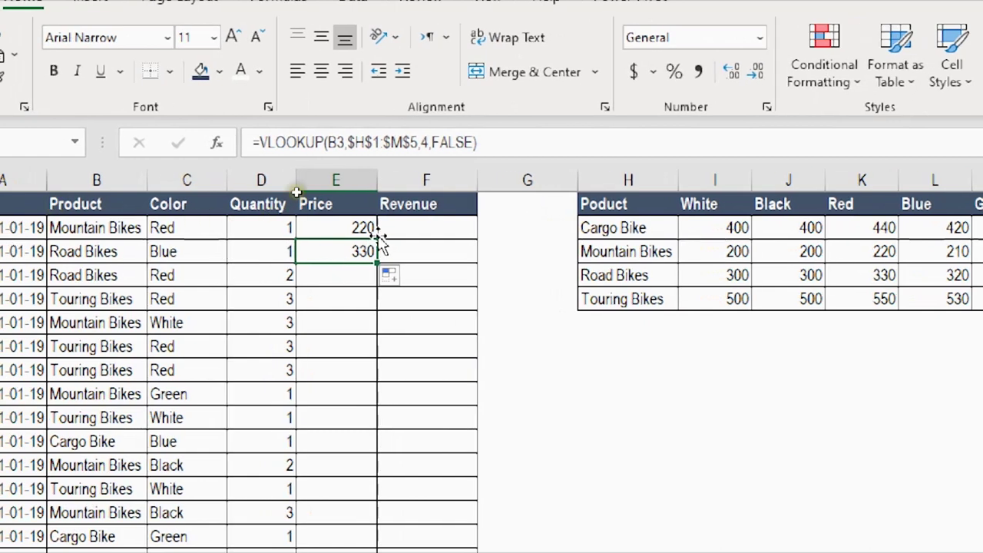
{"action": "left_click", "coordinate": [335, 227]}
- Clear the copied VLOOKUP formula from cell E3 and reselect the cell
{"action": "left_click", "coordinate": [351, 251]}
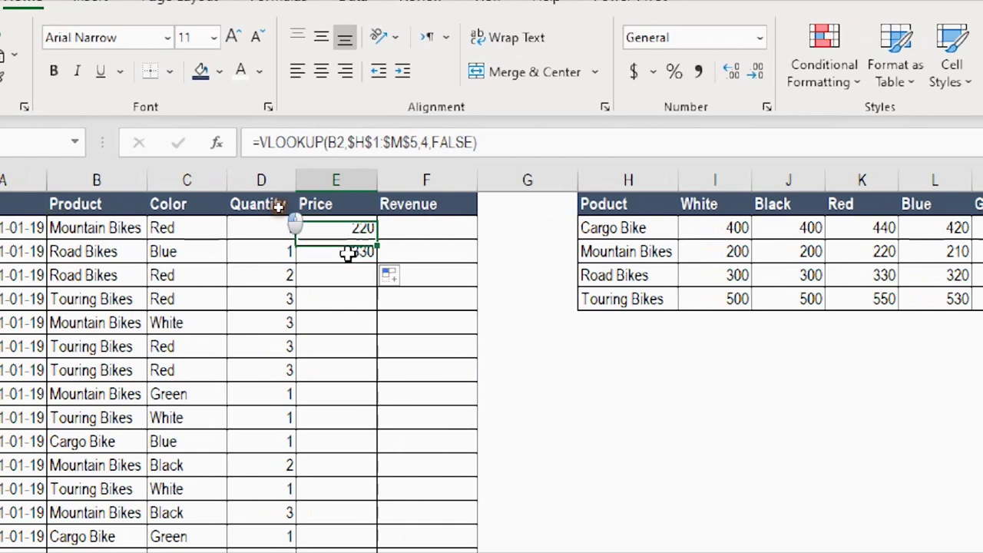
{"action": "left_click", "coordinate": [484, 142]}
{"action": "key", "text": "shift+Home"}
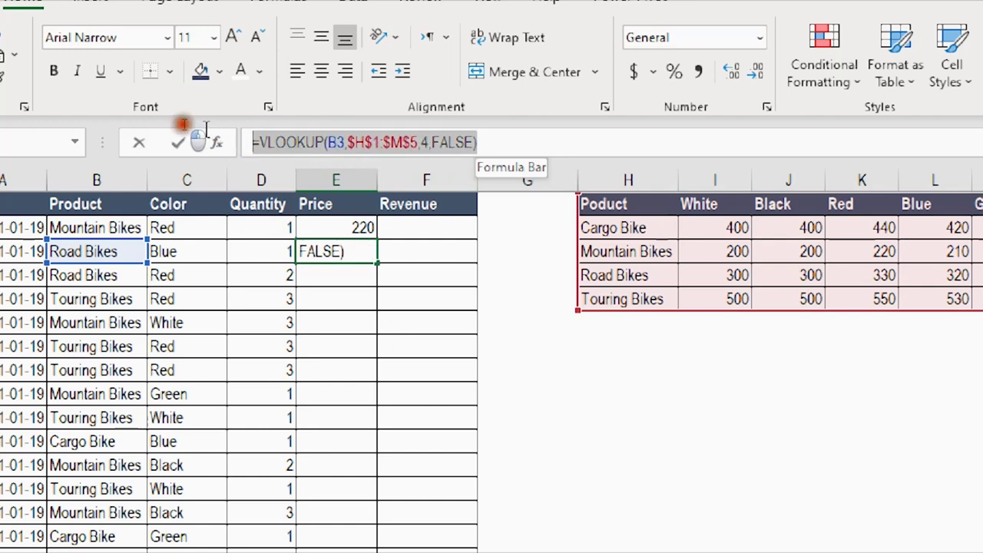
{"action": "key", "text": "BackSpace"}
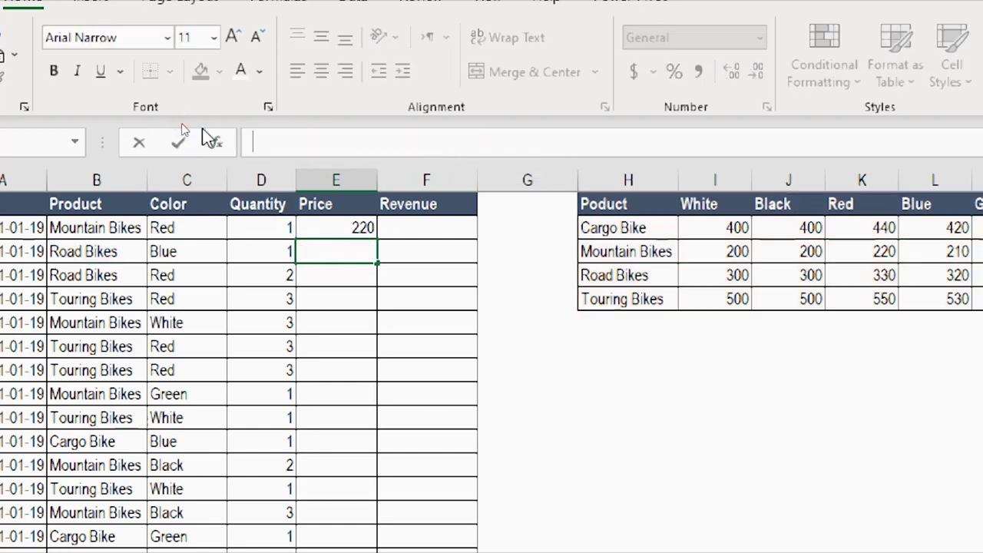
{"action": "key", "text": "Return"}
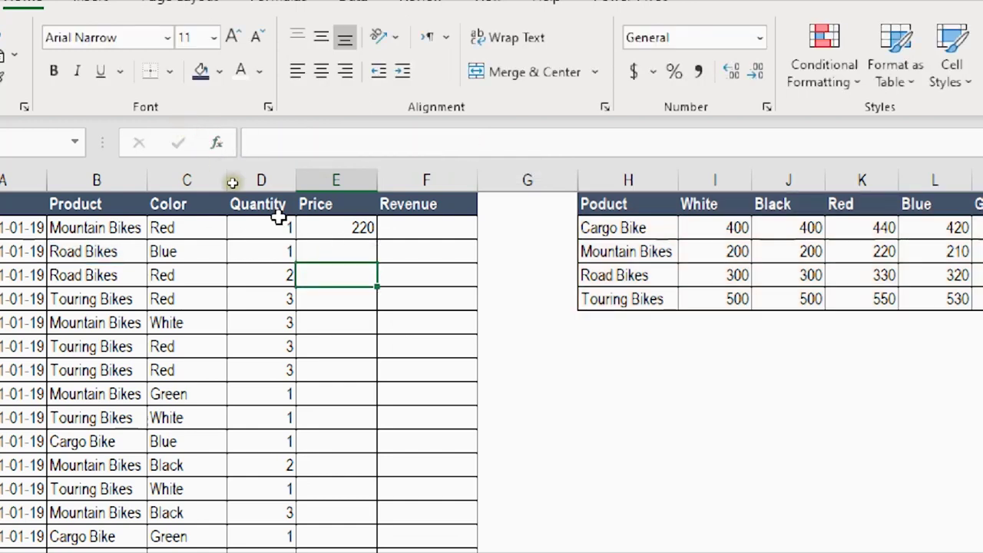
{"action": "left_click", "coordinate": [349, 250]}
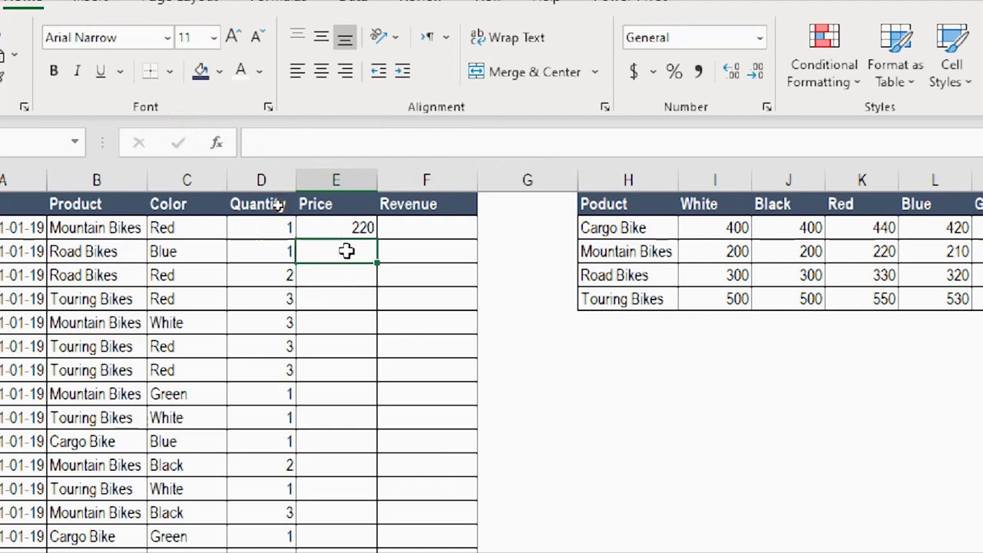
- Start a MATCH formula in E3 with the color in C3 as the lookup value
{"action": "type", "text": "="}
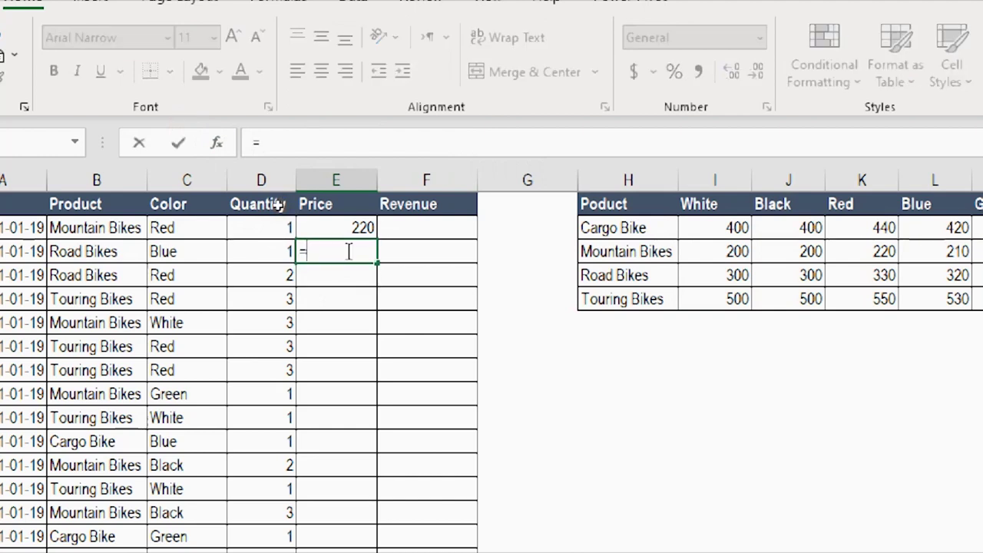
{"action": "type", "text": "Mat"}
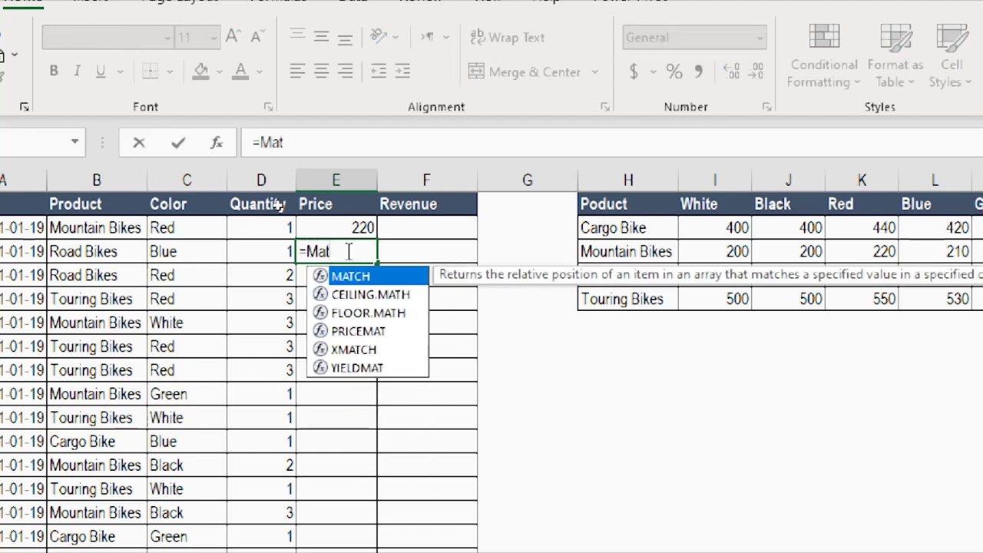
{"action": "key", "text": "Tab"}
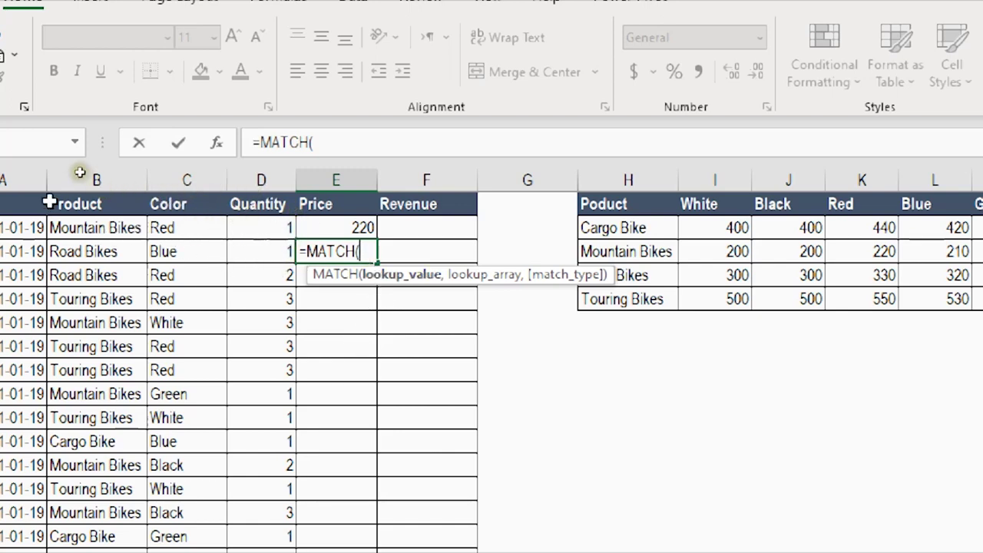
{"action": "left_click", "coordinate": [173, 252]}
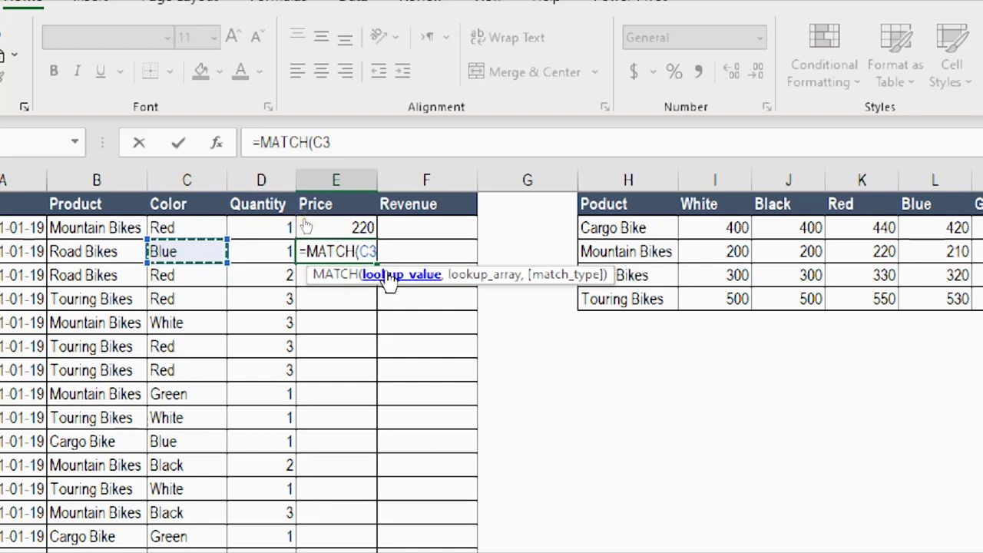
{"action": "type", "text": ","}
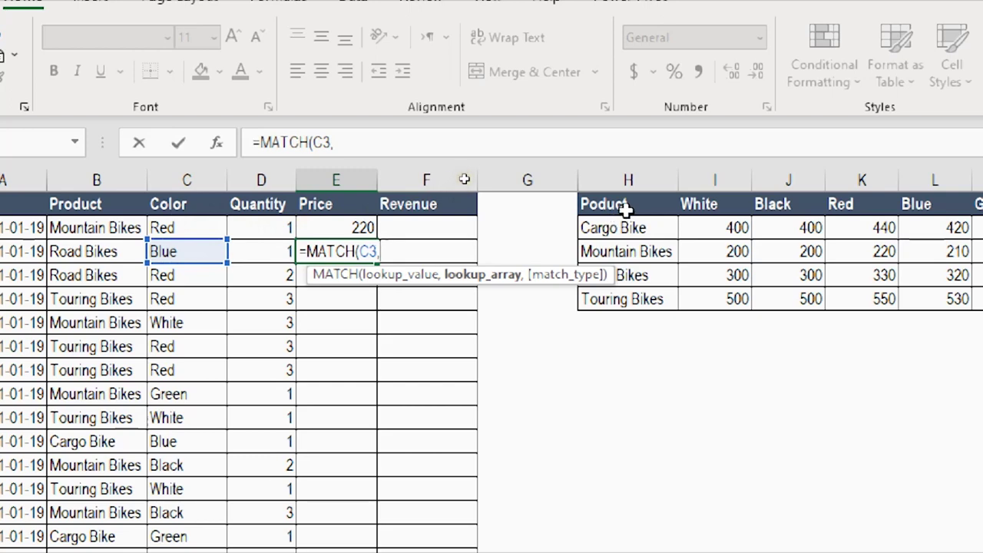
- Set the MATCH lookup array to the price table's header row as the absolute range $H$1:$M$1
{"action": "left_click_drag", "start_coordinate": [626, 209], "coordinate": [629, 323]}
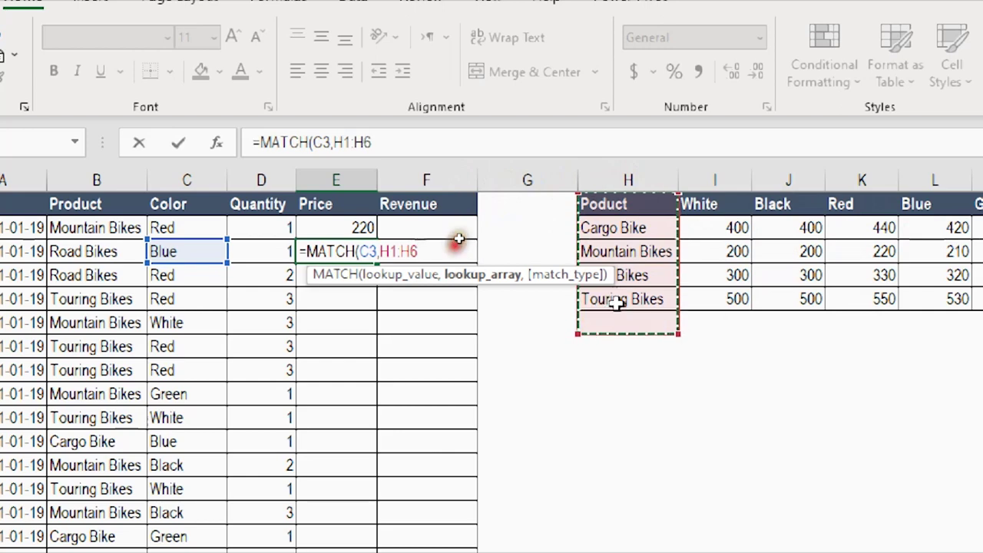
{"action": "left_click", "coordinate": [634, 203]}
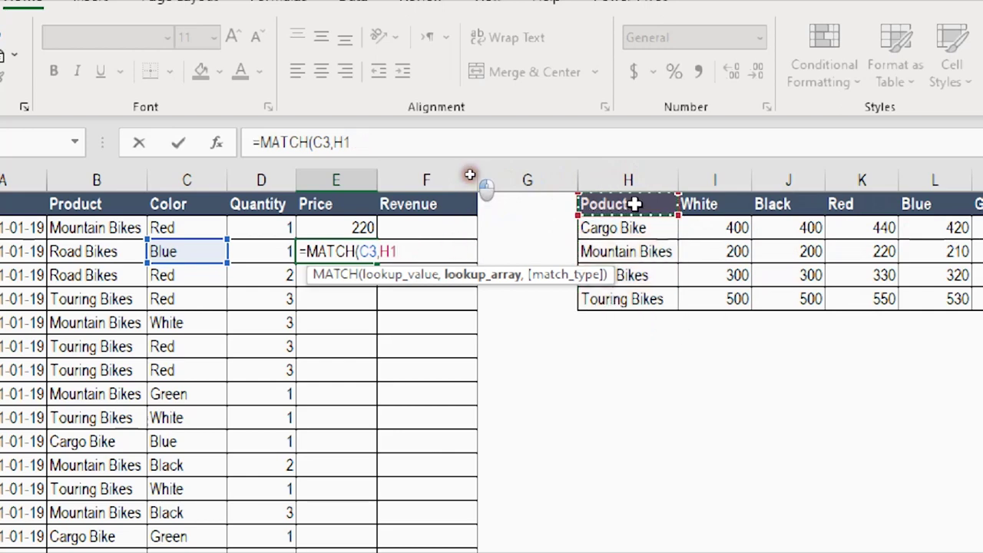
{"action": "left_click_drag", "start_coordinate": [854, 188], "coordinate": [973, 193]}
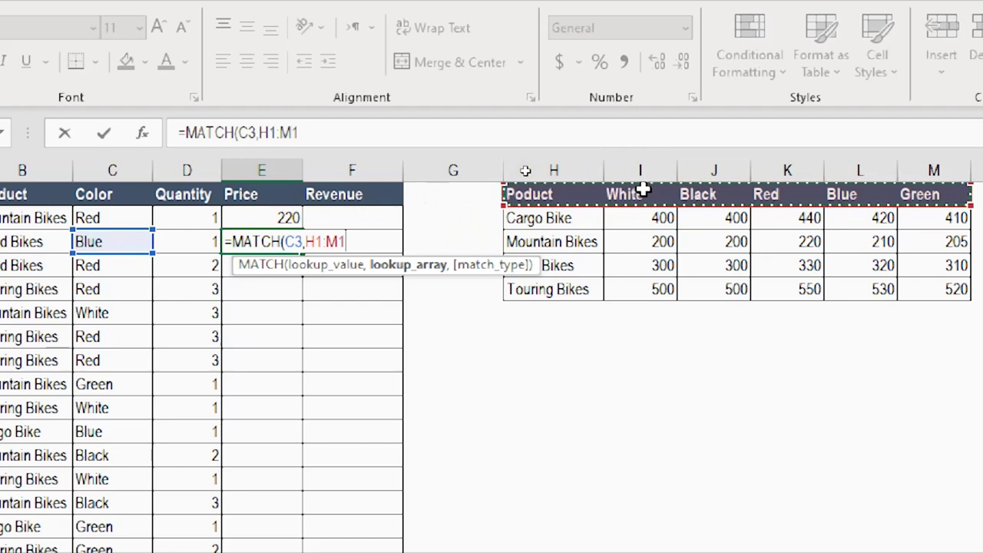
{"action": "key", "text": "F4"}
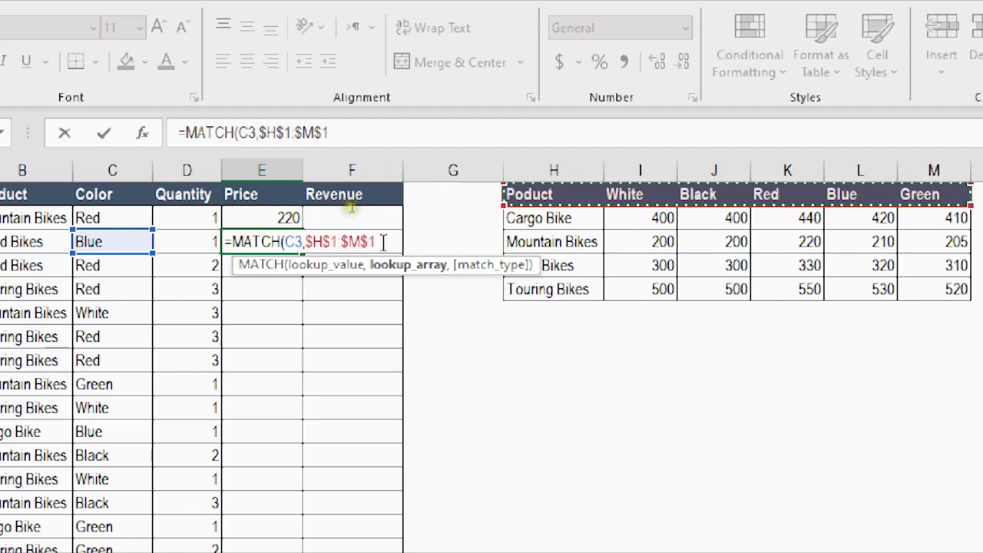
- Complete the E3 MATCH formula with match type 0 for an exact match and check it against the color in C3
{"action": "type", "text": ","}
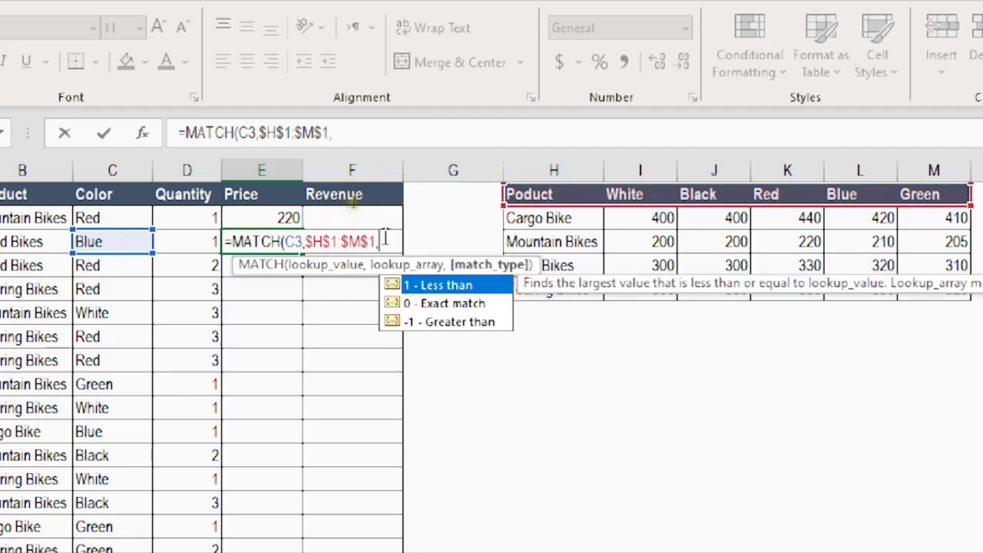
{"action": "double_click", "coordinate": [433, 305]}
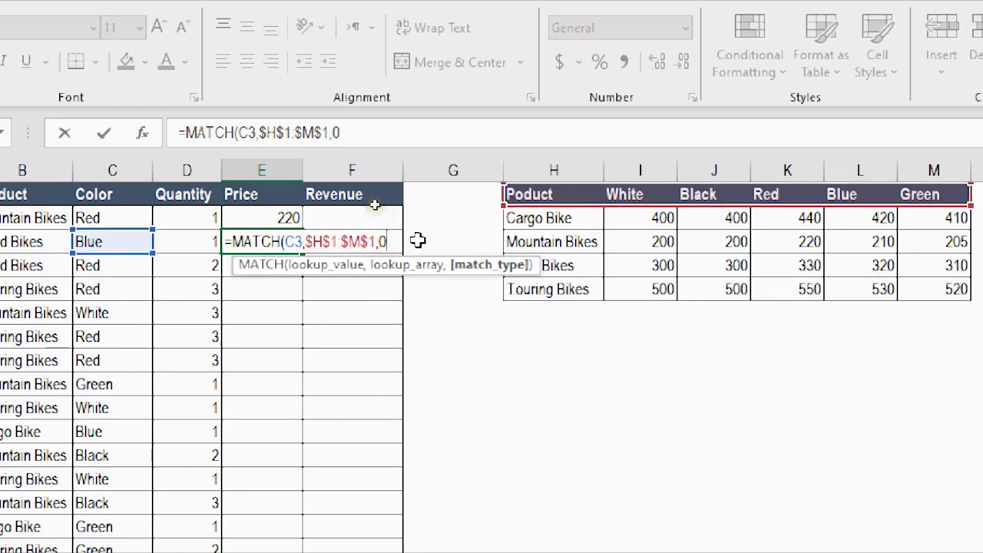
{"action": "type", "text": ")"}
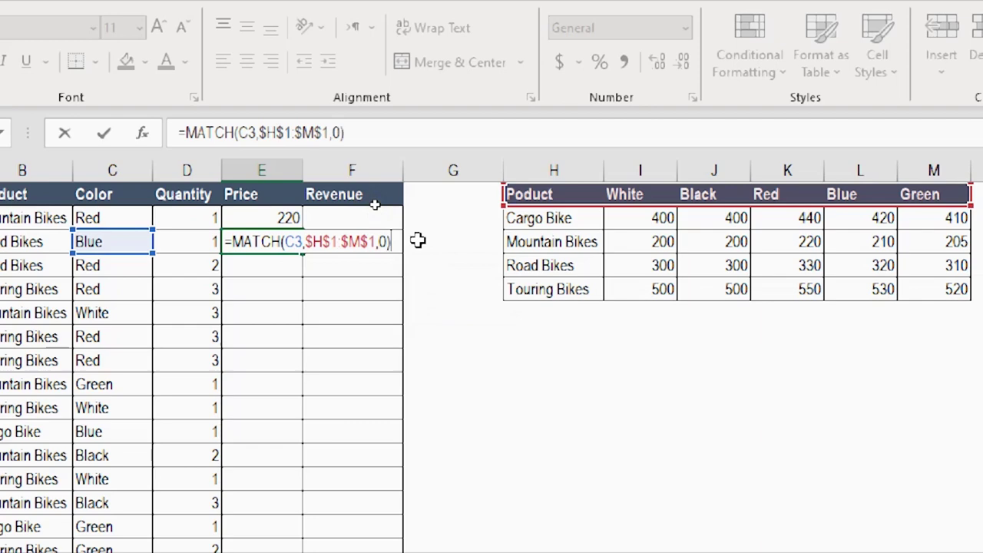
{"action": "key", "text": "Return"}
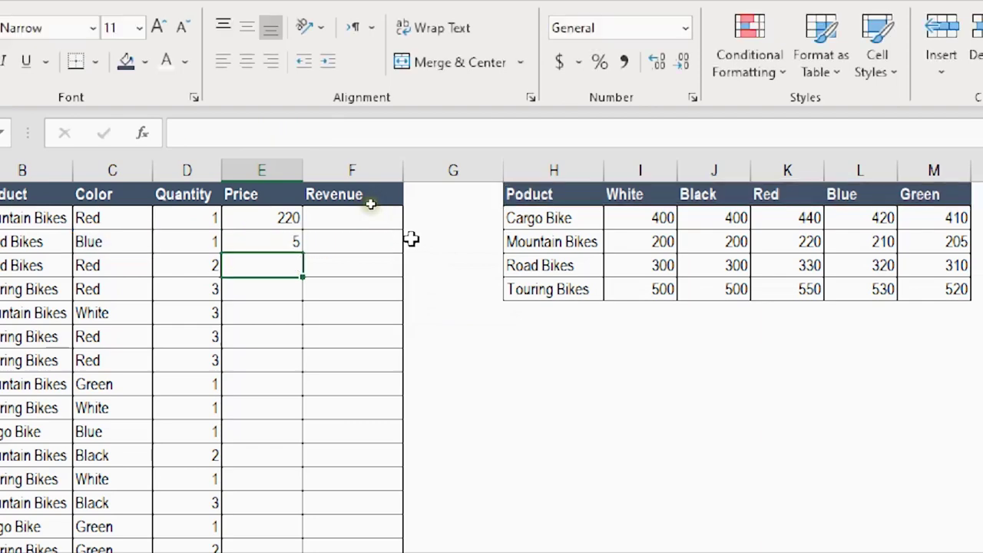
{"action": "left_click", "coordinate": [266, 245]}
{"action": "left_click", "coordinate": [111, 243]}
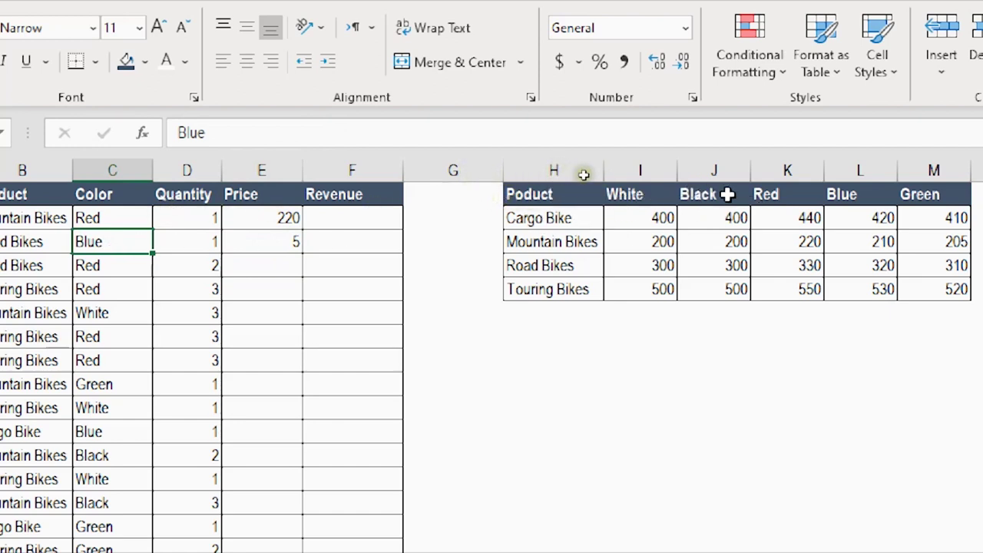
{"action": "left_click", "coordinate": [282, 241]}
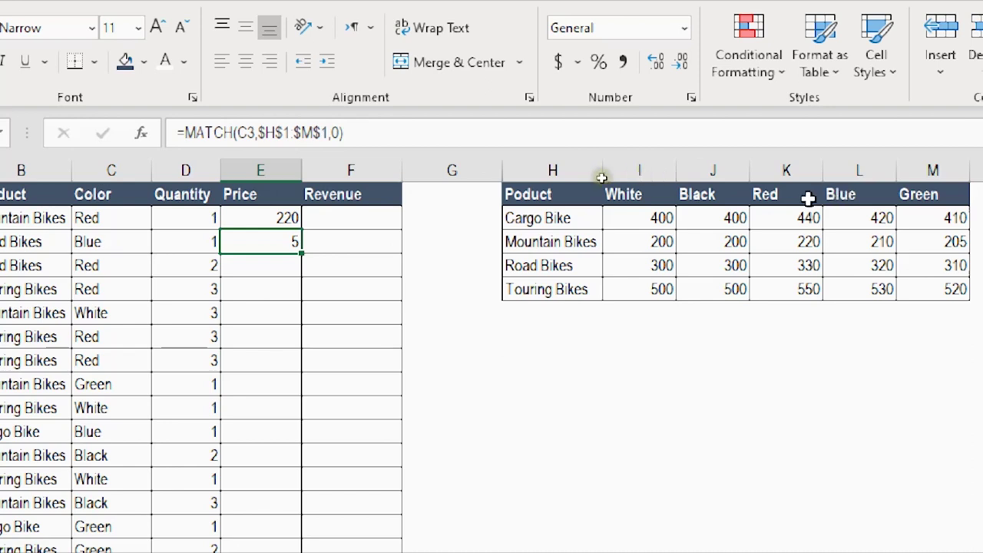
- Compare the formulas in E2 and E3 and copy the MATCH expression from E3 without its equals sign
{"action": "left_click", "coordinate": [284, 217]}
{"action": "left_click", "coordinate": [272, 246]}
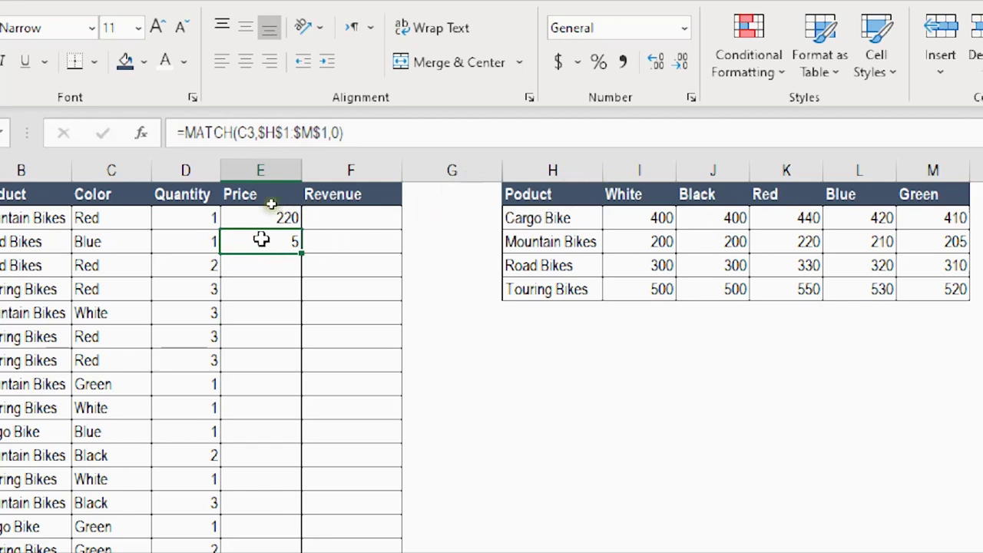
{"action": "left_click", "coordinate": [261, 216]}
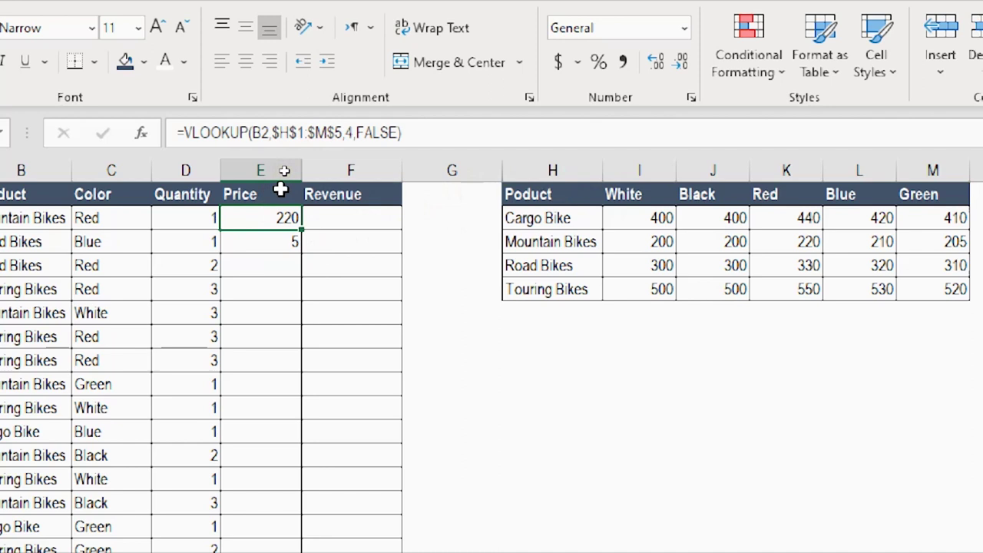
{"action": "left_click", "coordinate": [268, 242]}
{"action": "left_click_drag", "start_coordinate": [356, 132], "coordinate": [188, 128]}
{"action": "key", "text": "ctrl+c"}
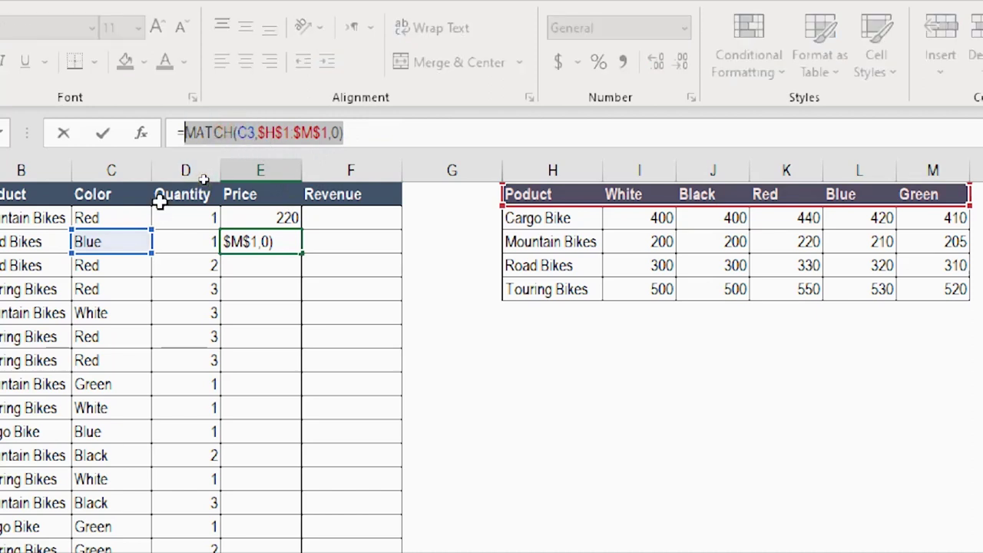
{"action": "key", "text": "Escape"}
- Replace the column index 4 in the E2 VLOOKUP formula with the copied MATCH expression
{"action": "left_click", "coordinate": [268, 214]}
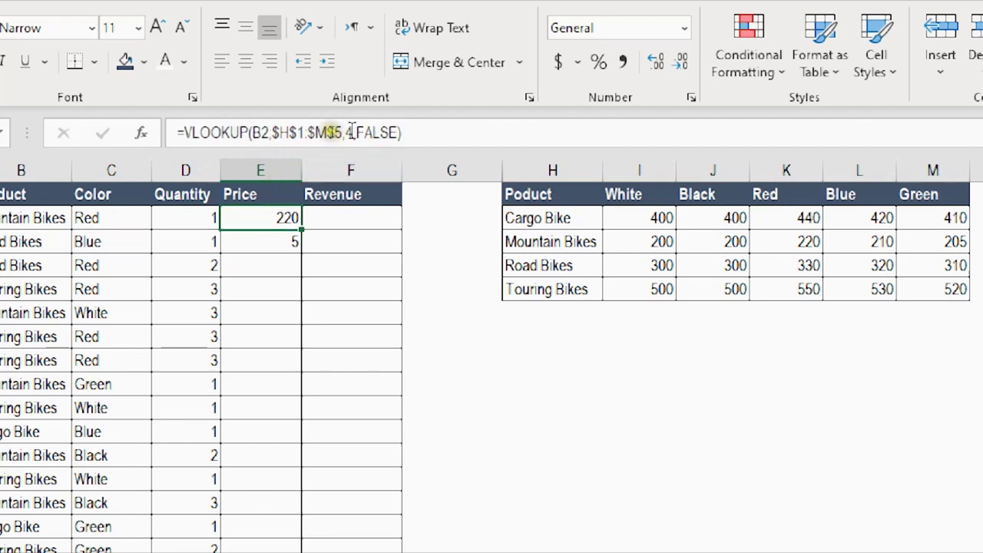
{"action": "left_click", "coordinate": [347, 132]}
{"action": "double_click", "coordinate": [348, 132]}
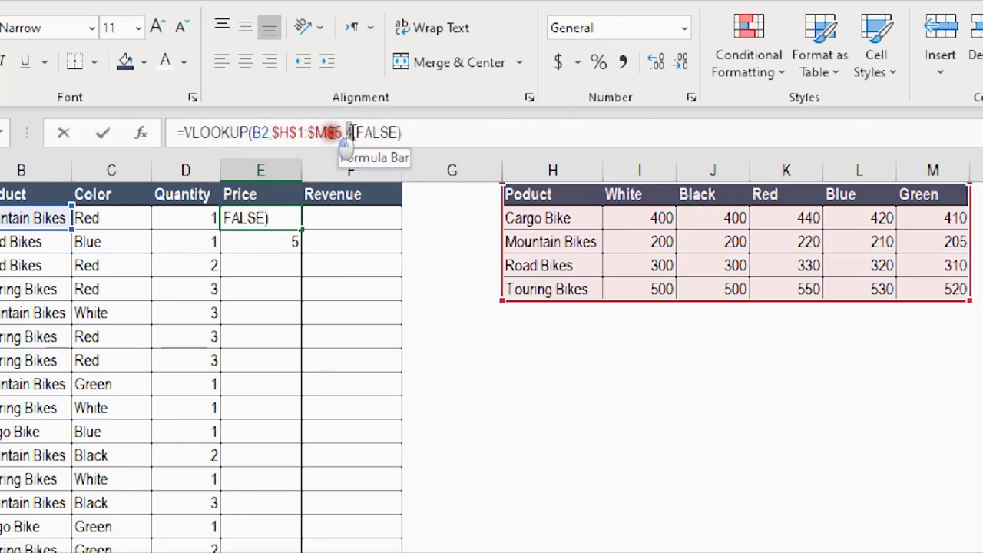
{"action": "type", "text": "4"}
{"action": "double_click", "coordinate": [347, 132]}
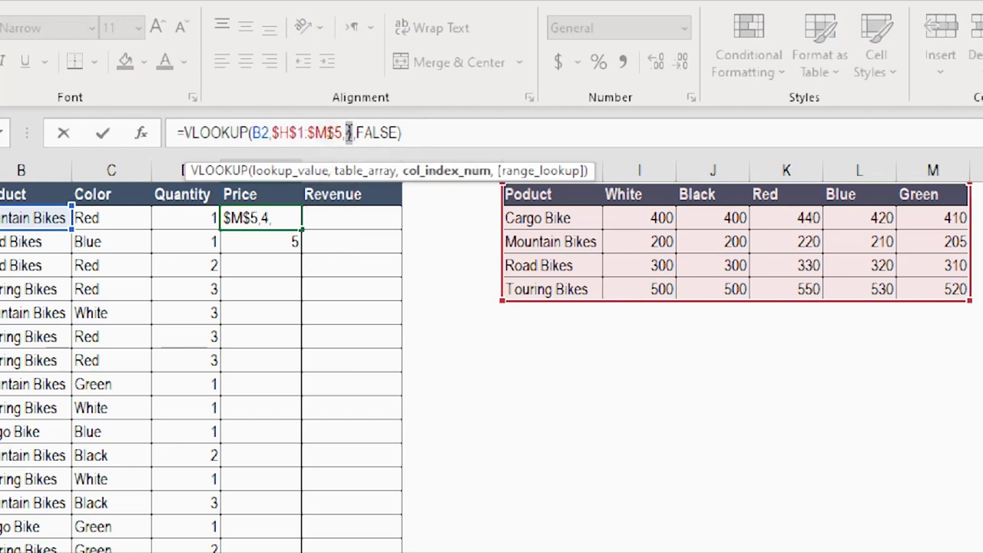
{"action": "key", "text": "ctrl+v"}
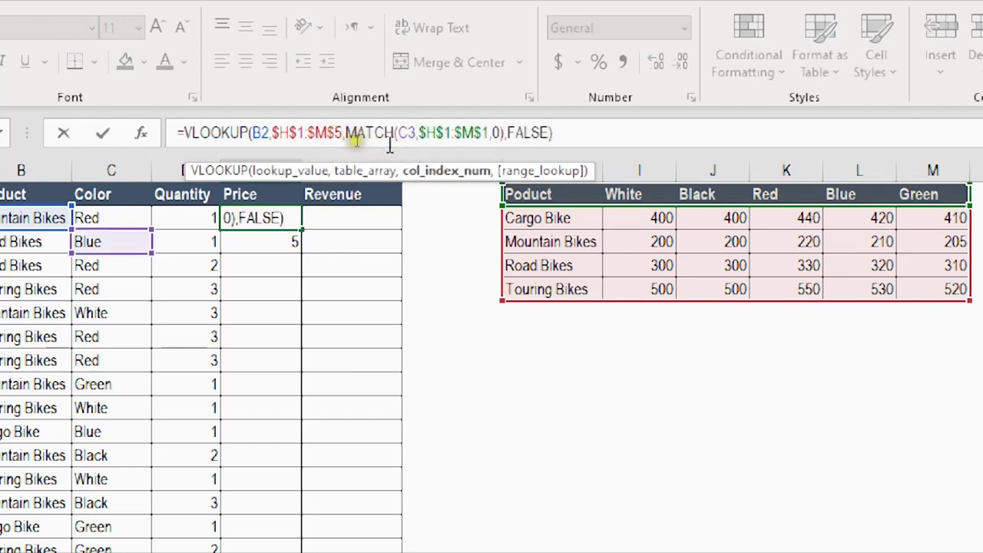
- Change the nested MATCH lookup value in the E2 formula to C2 and commit the formula
{"action": "left_click", "coordinate": [186, 218]}
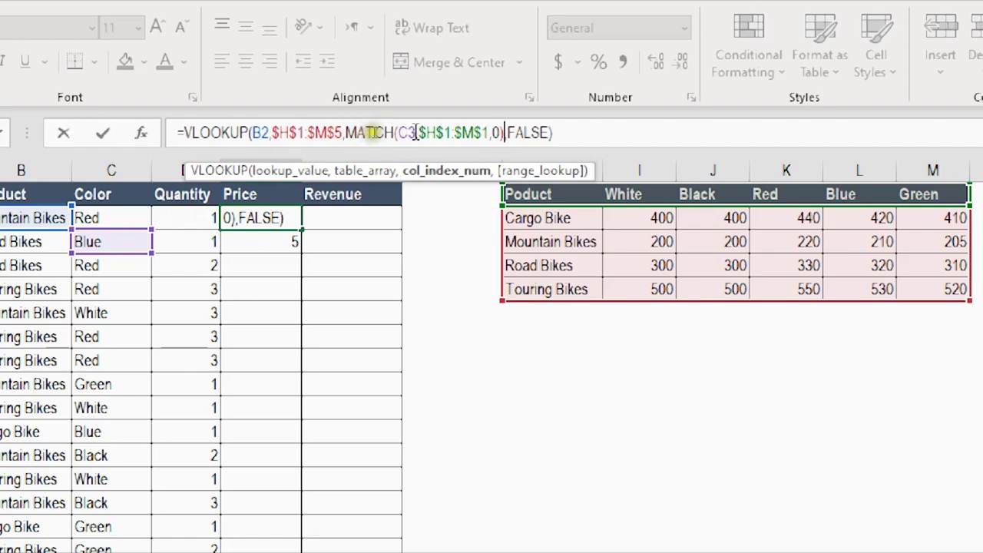
{"action": "left_click", "coordinate": [115, 222]}
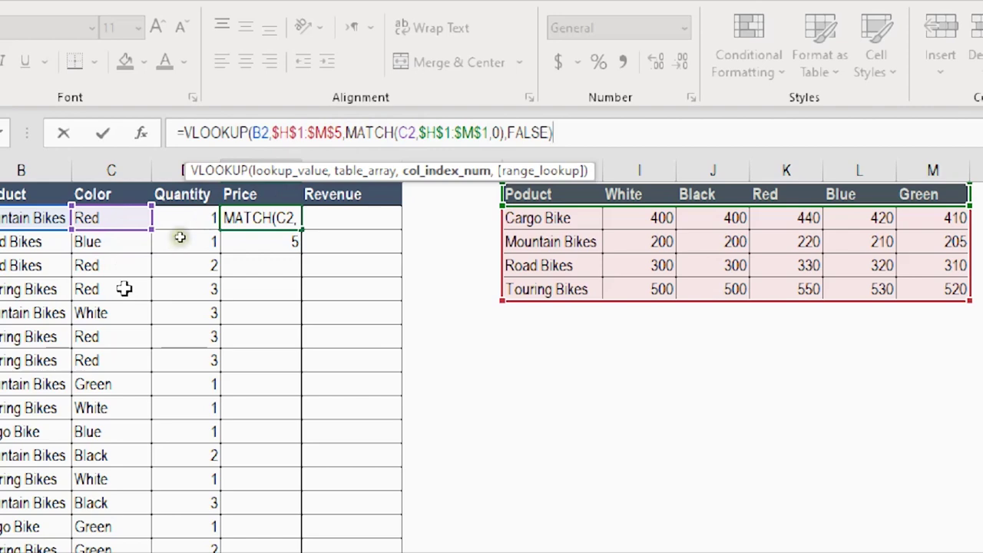
{"action": "key", "text": "Return"}
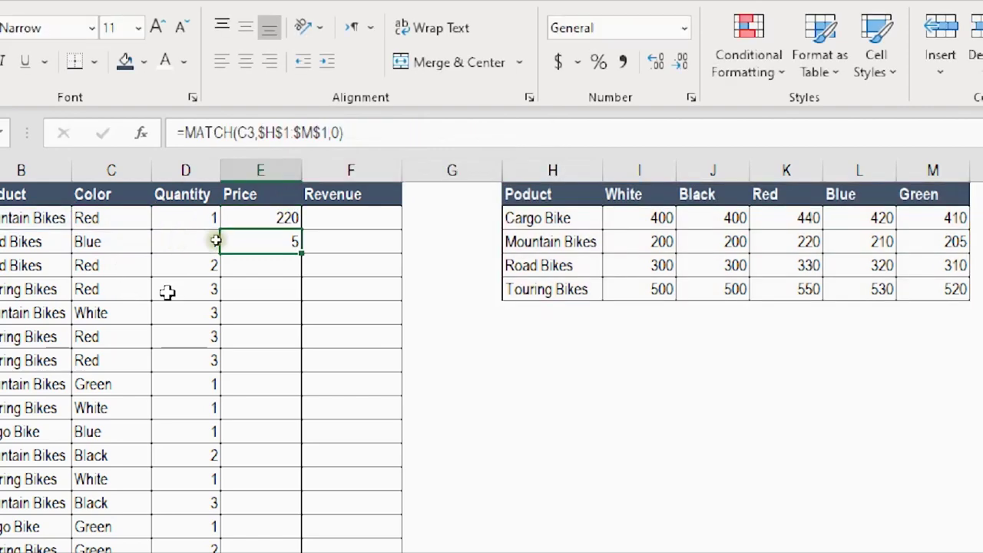
- Copy the combined VLOOKUP and MATCH formula from E2 to E3, check it, and fill it down the rest of the Price column
{"action": "left_click", "coordinate": [281, 217]}
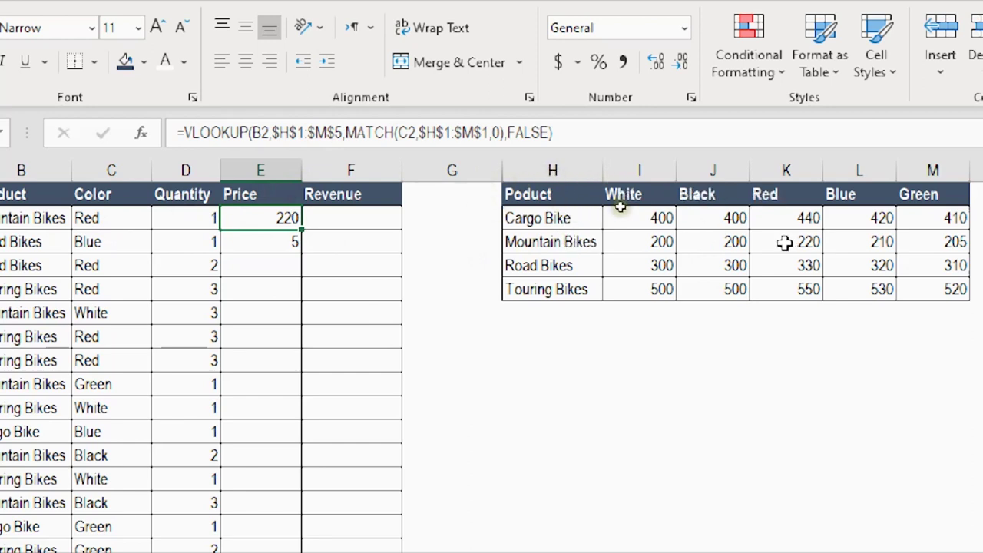
{"action": "left_click_drag", "start_coordinate": [301, 230], "coordinate": [301, 250]}
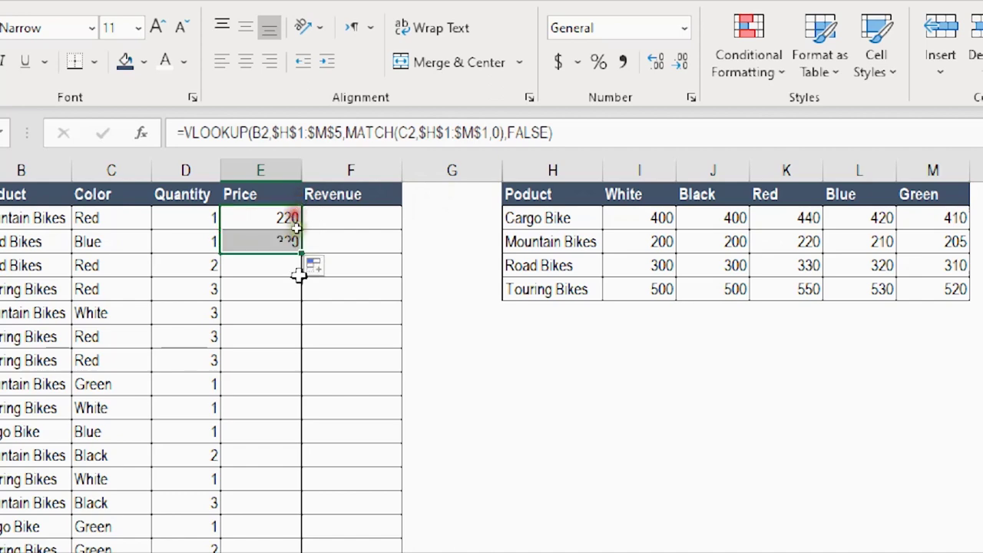
{"action": "left_click", "coordinate": [283, 240]}
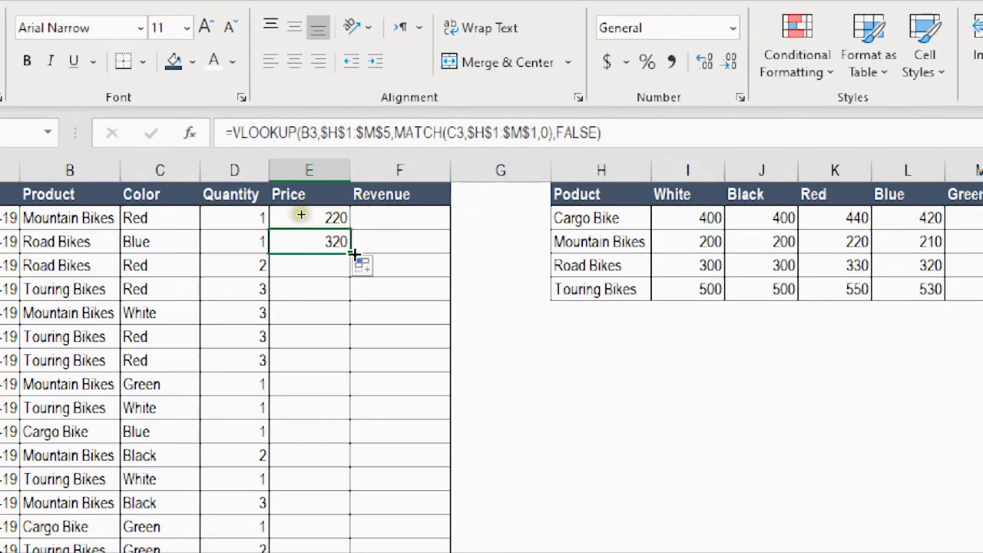
{"action": "left_click_drag", "start_coordinate": [352, 253], "coordinate": [345, 323]}
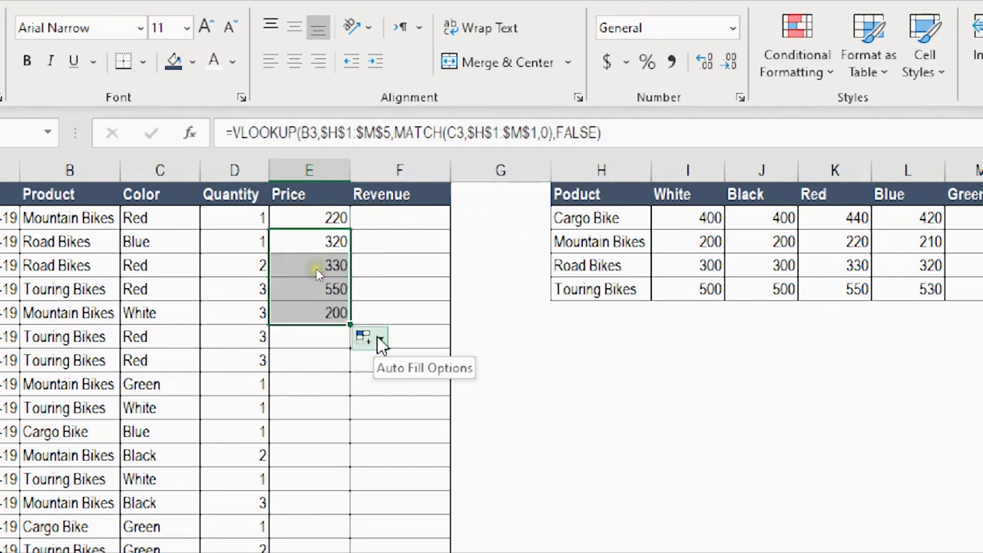
{"action": "double_click", "coordinate": [351, 325]}
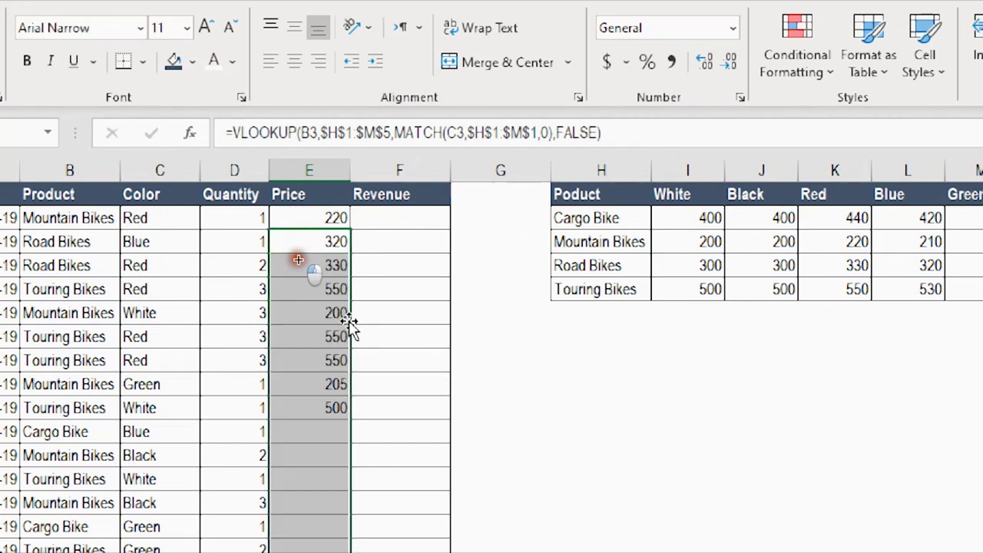
- Calculate the first row's revenue in F2 as quantity times price with =D2*E2, keeping F2 selected
{"action": "left_click", "coordinate": [404, 217]}
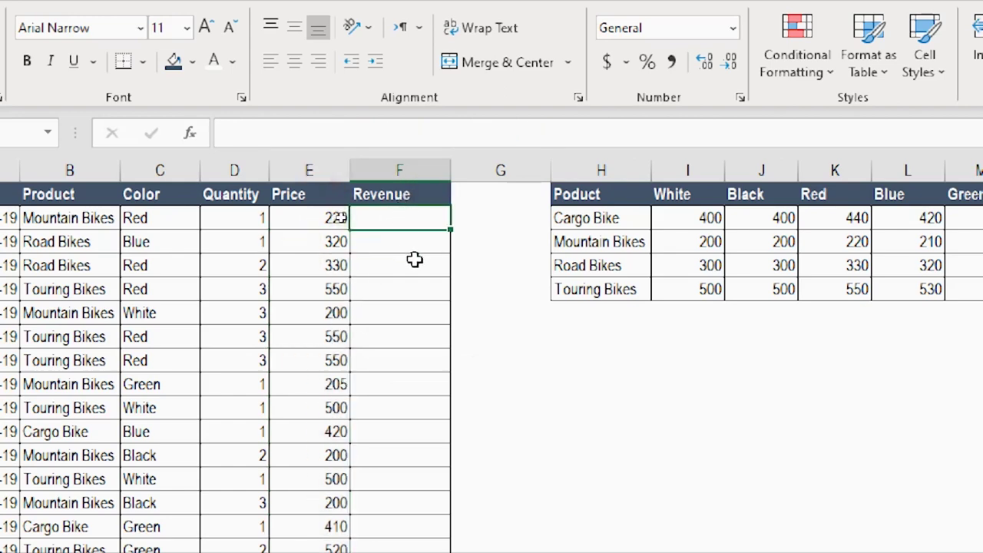
{"action": "type", "text": "="}
{"action": "left_click", "coordinate": [242, 216]}
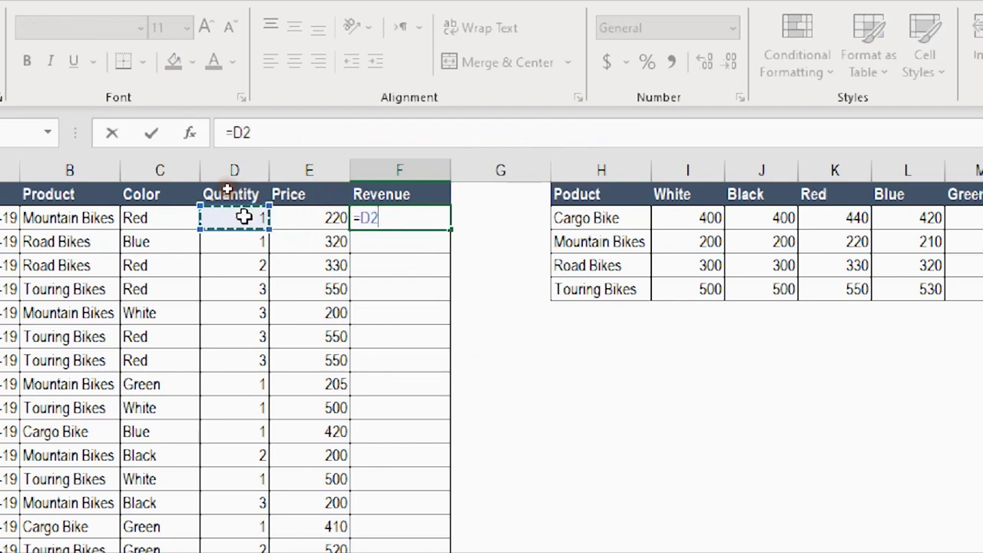
{"action": "type", "text": "*"}
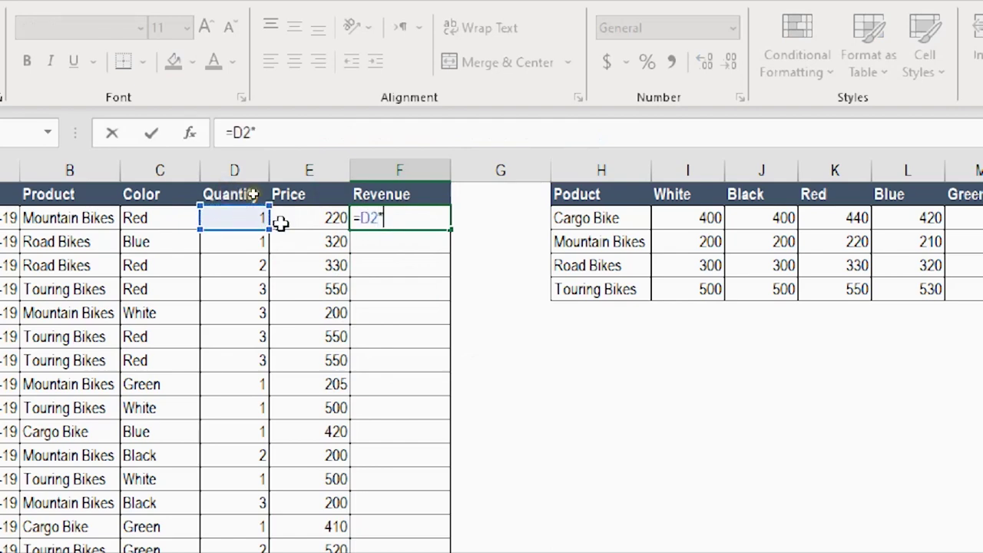
{"action": "left_click", "coordinate": [295, 221]}
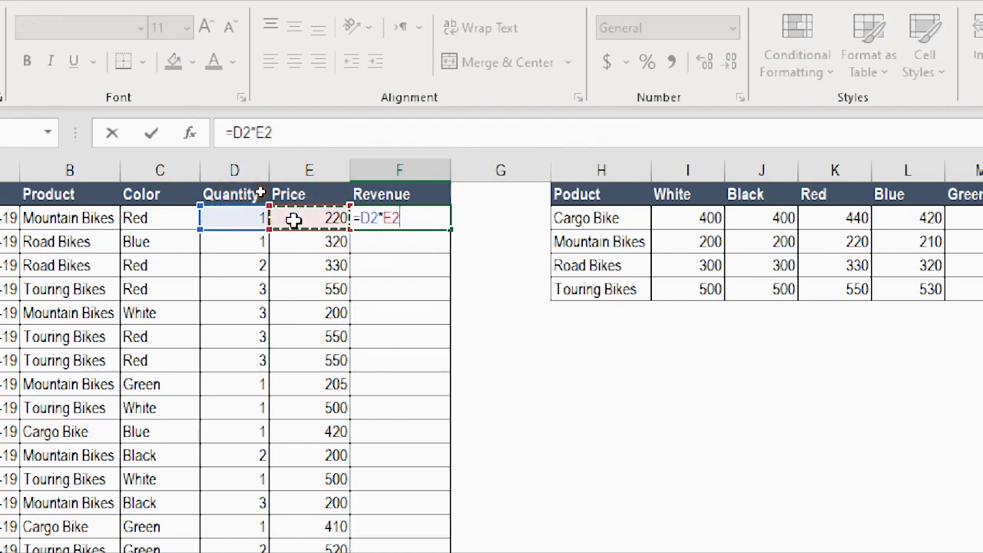
{"action": "key", "text": "ctrl+Return"}
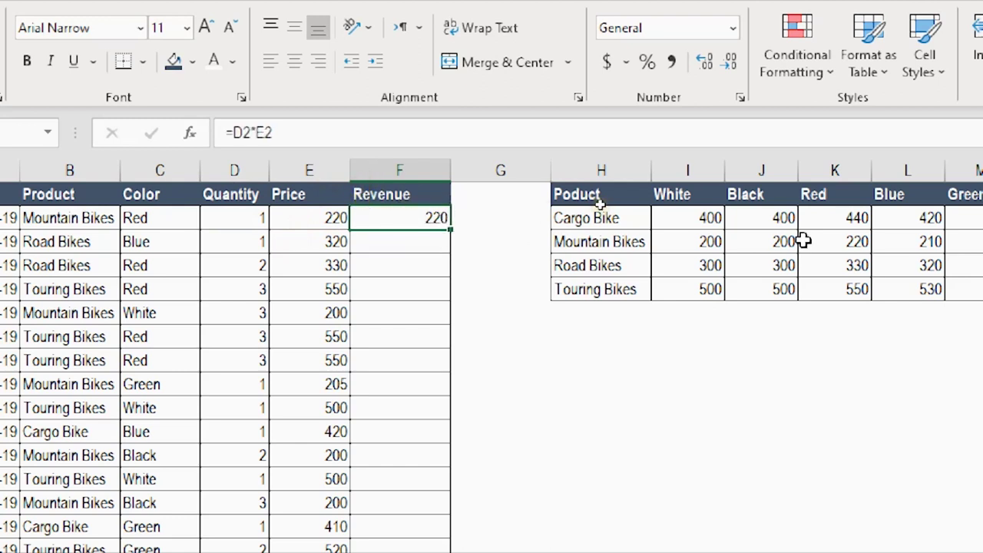
- Fill the revenue formula from F2 down to the last data row of the Revenue column, and return to cell A1
{"action": "key", "text": "Left"}
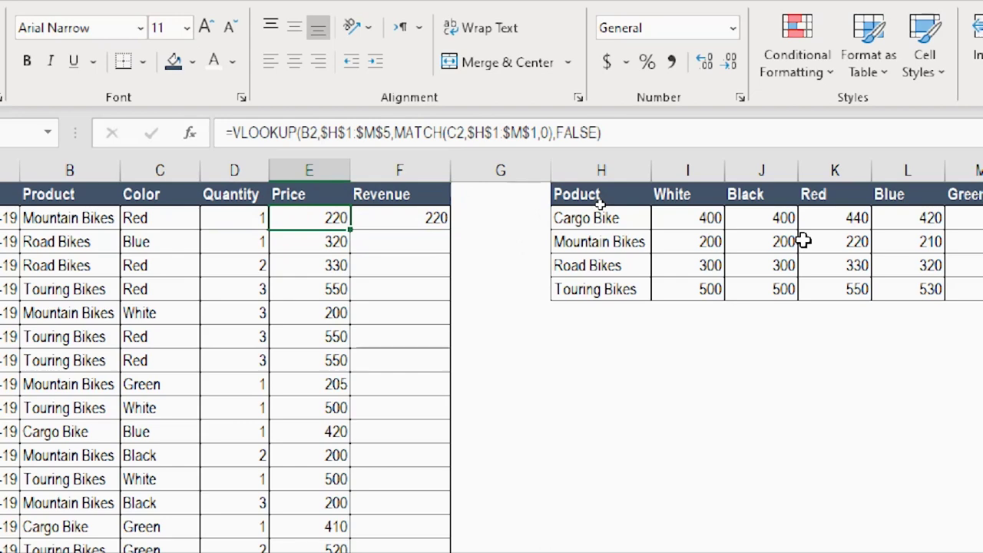
{"action": "key", "text": "ctrl+Down"}
{"action": "key", "text": "Right"}
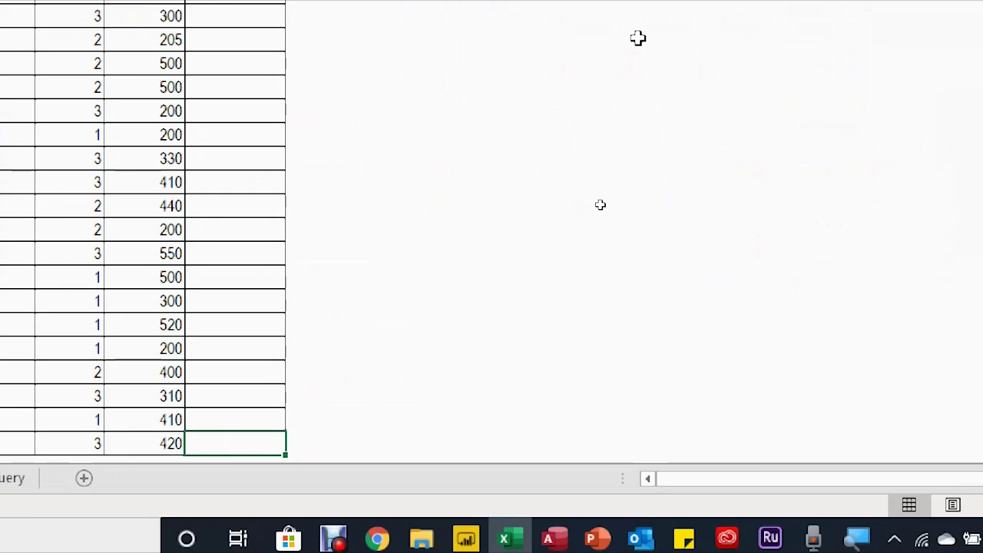
{"action": "key", "text": "ctrl+shift+Up"}
{"action": "key", "text": "ctrl+d"}
{"action": "key", "text": "Up"}
{"action": "key", "text": "Up"}
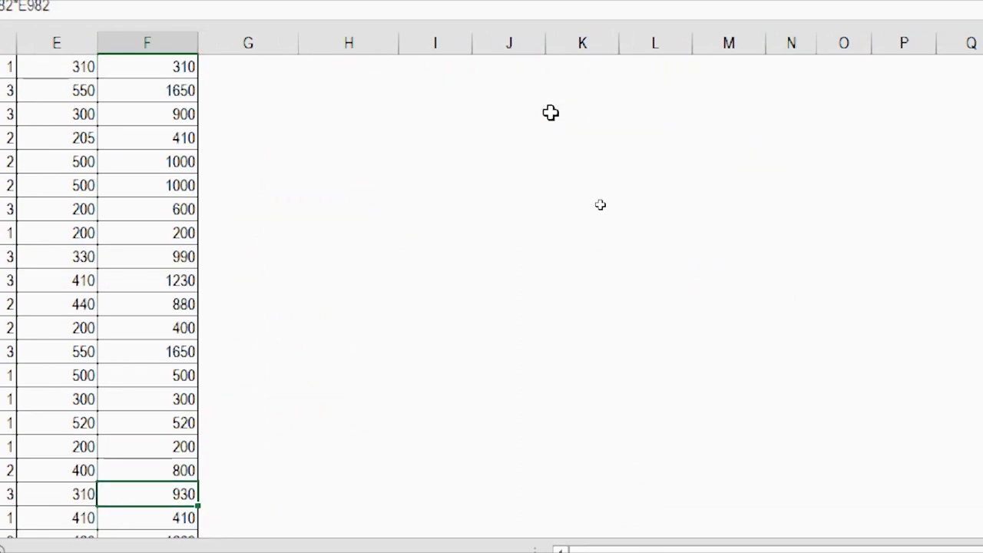
{"action": "key", "text": "ctrl+Up"}
{"action": "key", "text": "Left"}
{"action": "key", "text": "Left"}
{"action": "key", "text": "Left"}
{"action": "key", "text": "Left"}
{"action": "key", "text": "Left"}
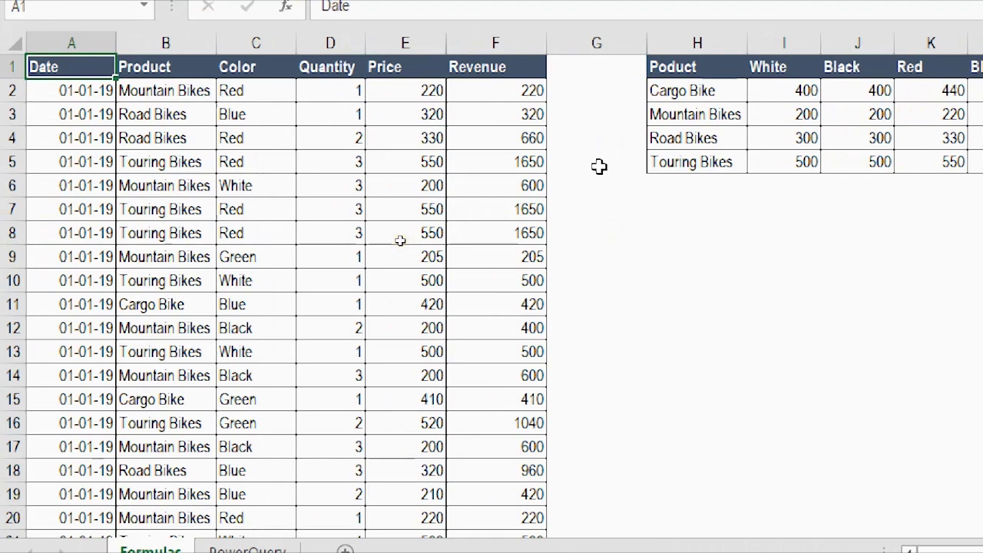
- On the PowerQuery sheet, check the table names assigned to the sales table and the price table
{"action": "key", "text": "alt"}
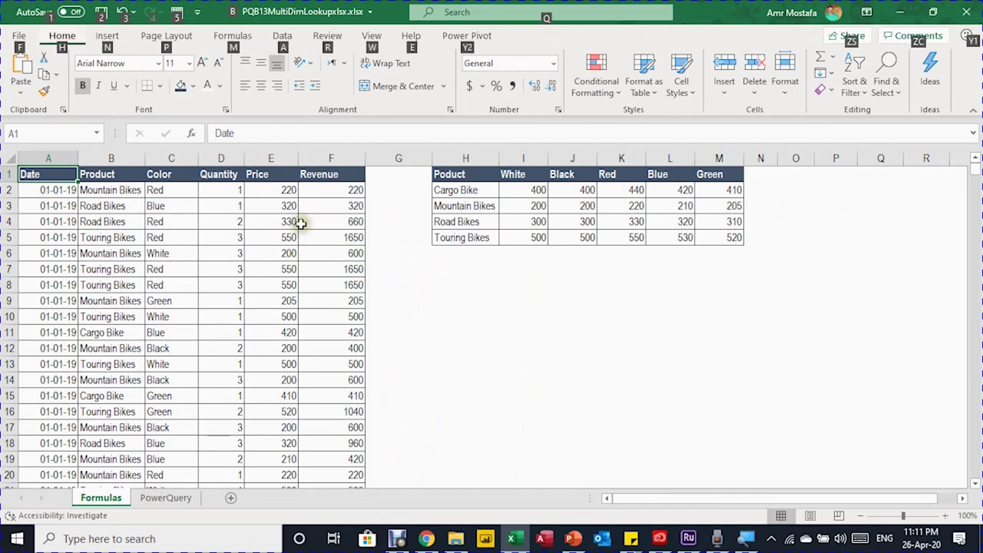
{"action": "left_click", "coordinate": [304, 222]}
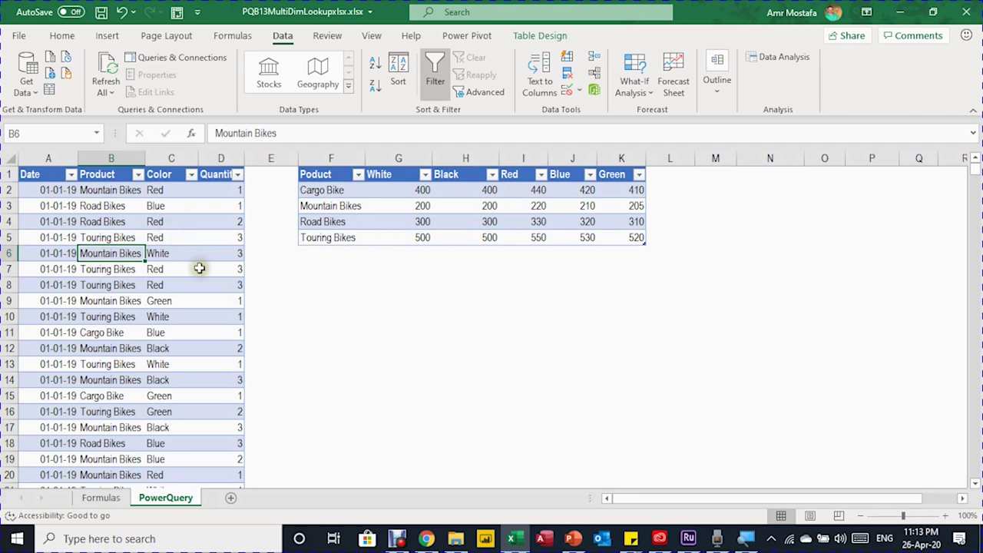
{"action": "left_click", "coordinate": [134, 497]}
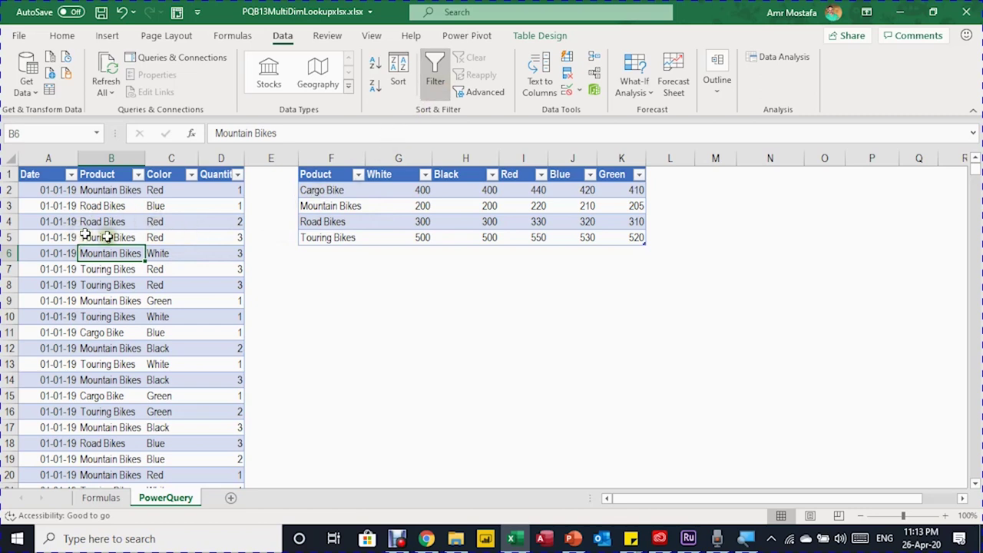
{"action": "left_click", "coordinate": [547, 36]}
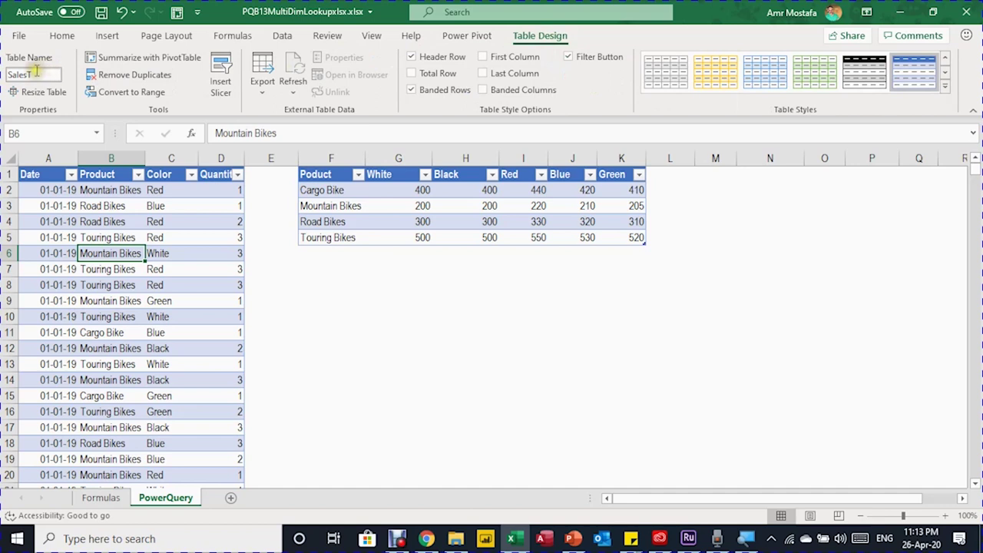
{"action": "left_click", "coordinate": [469, 220]}
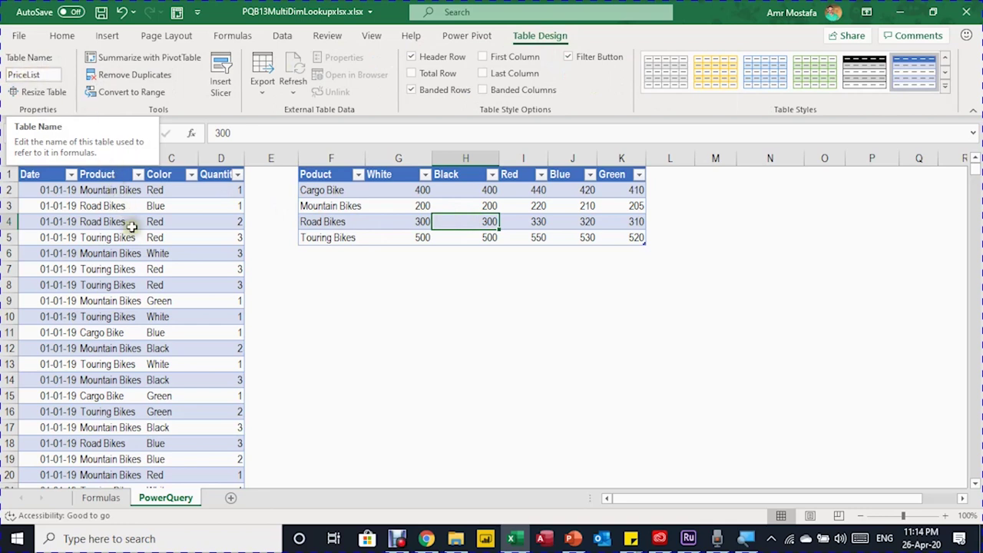
{"action": "left_click", "coordinate": [148, 254]}
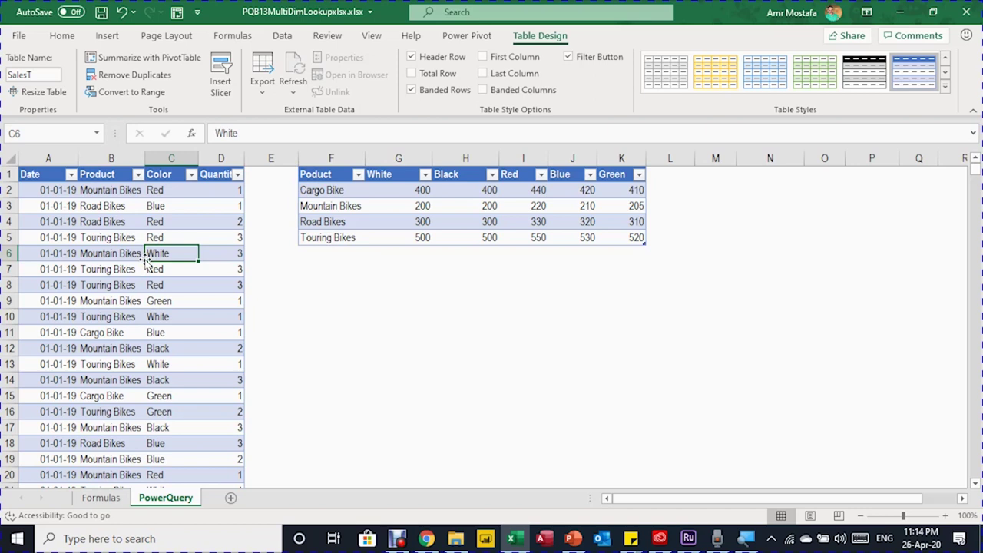
- Load the PriceList table into the Power Query Editor and review its Source and Changed Type steps
{"action": "left_click", "coordinate": [382, 209]}
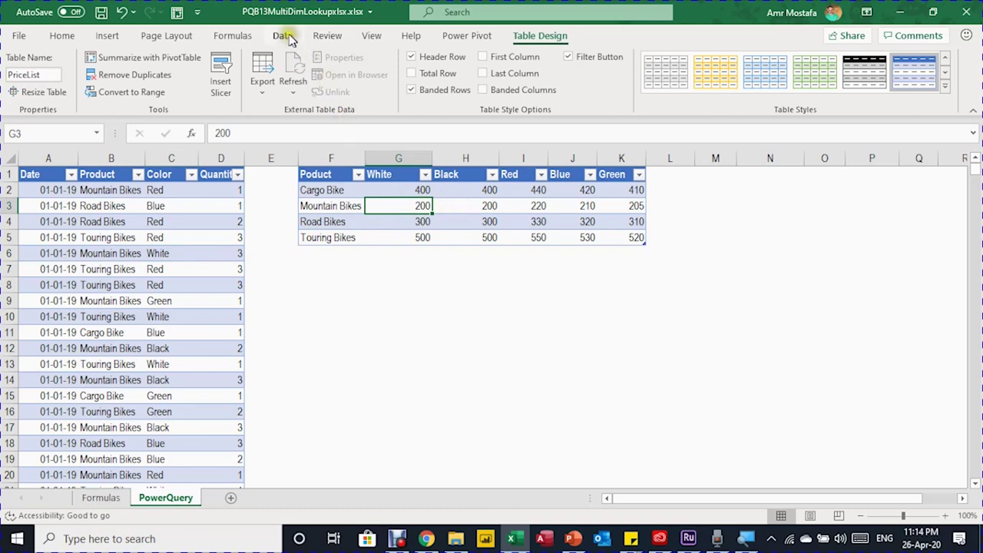
{"action": "left_click", "coordinate": [285, 37]}
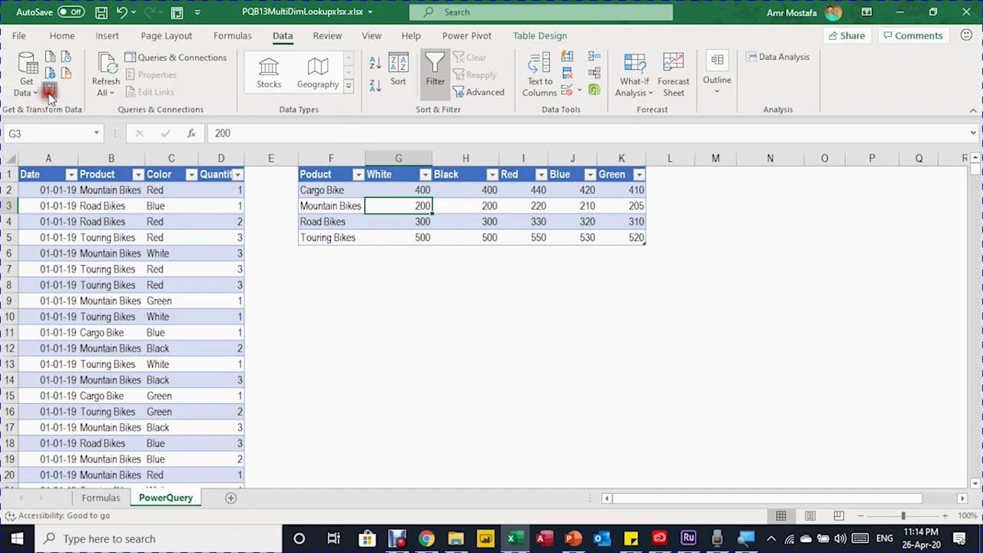
{"action": "left_click", "coordinate": [50, 92]}
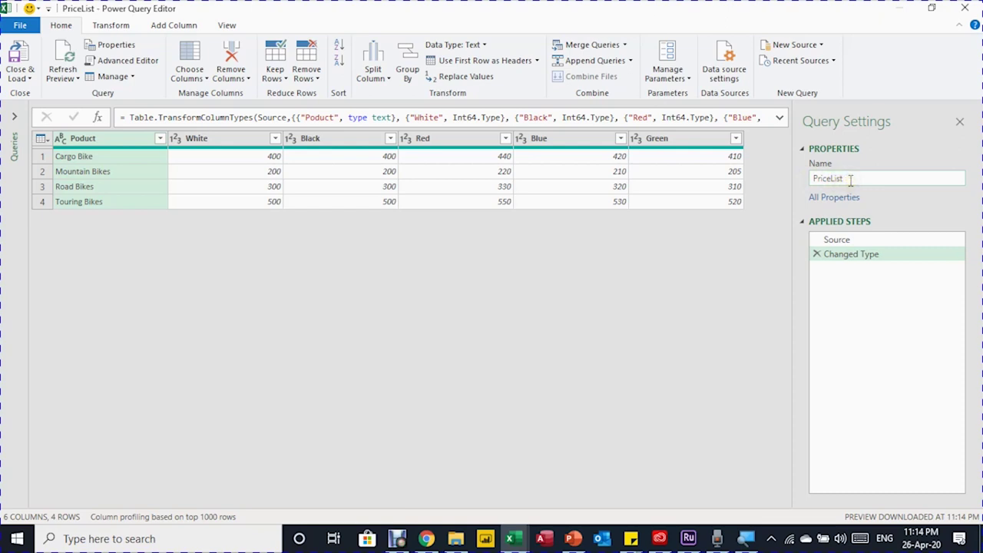
{"action": "left_click", "coordinate": [858, 242]}
{"action": "left_click", "coordinate": [856, 256]}
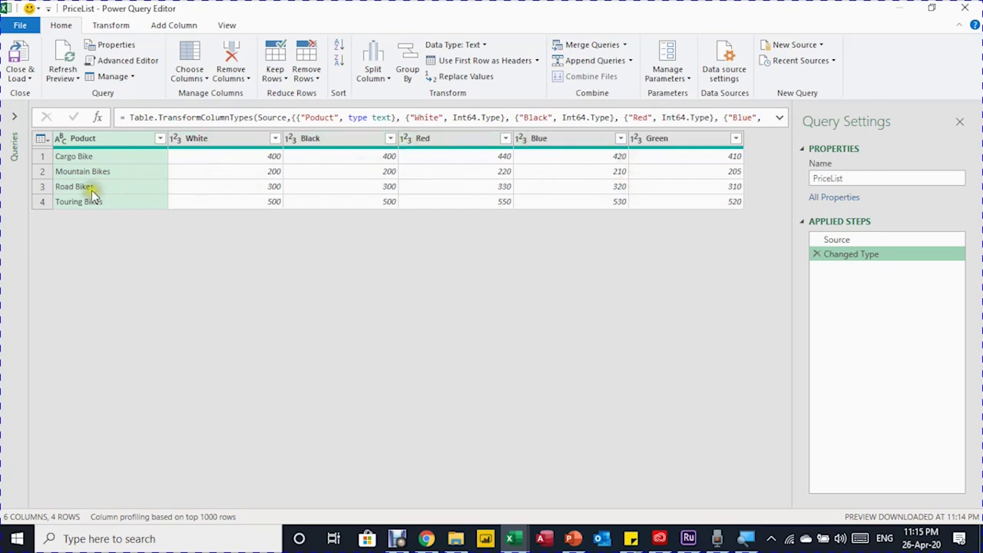
- Unpivot all the color columns of the PriceList query, keeping the Poduct column fixed with Unpivot Other Columns
{"action": "left_click", "coordinate": [206, 189]}
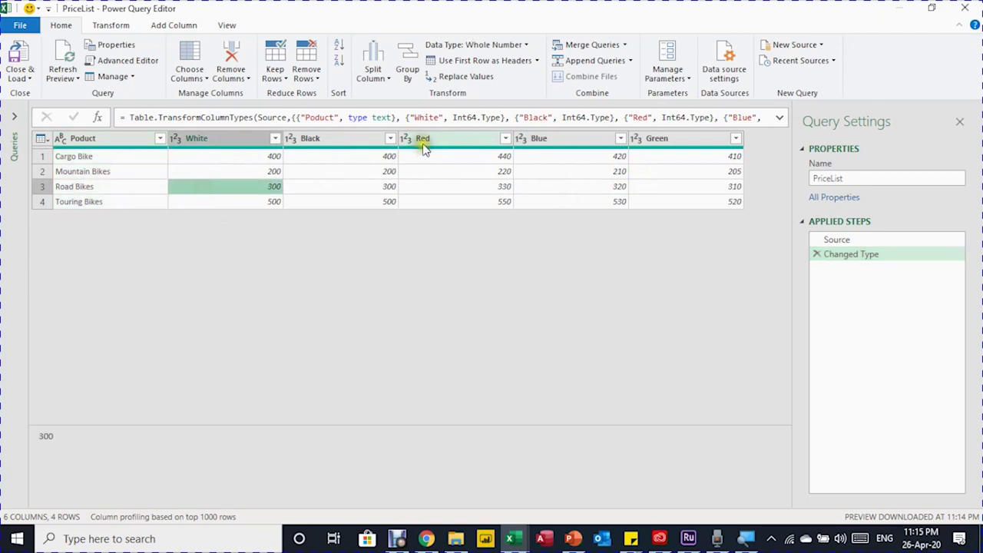
{"action": "left_click", "coordinate": [443, 174]}
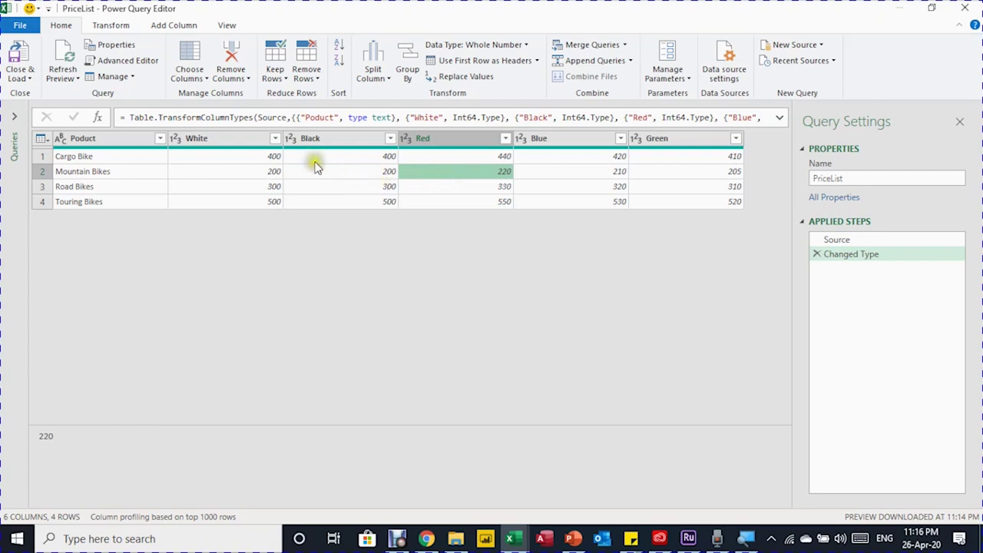
{"action": "left_click", "coordinate": [111, 26]}
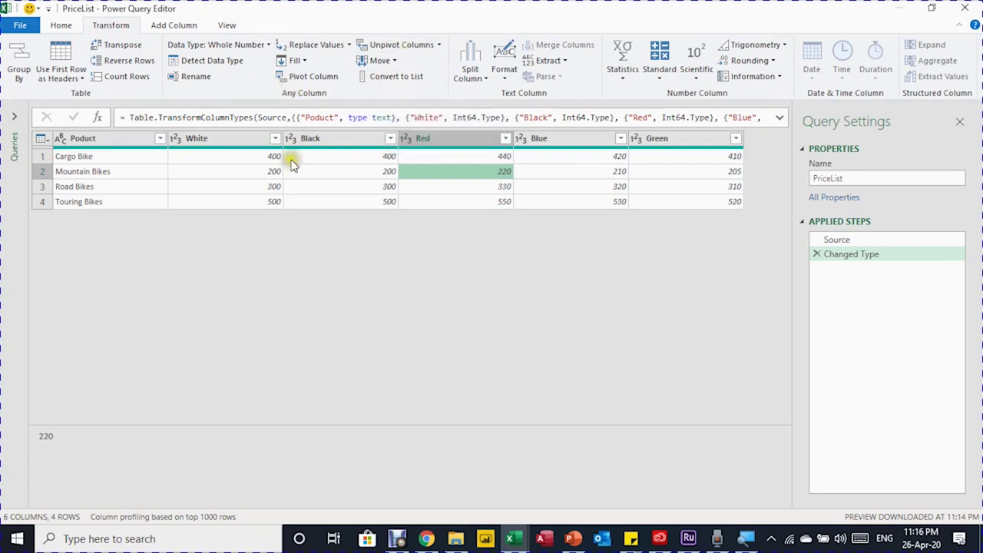
{"action": "left_click", "coordinate": [247, 143]}
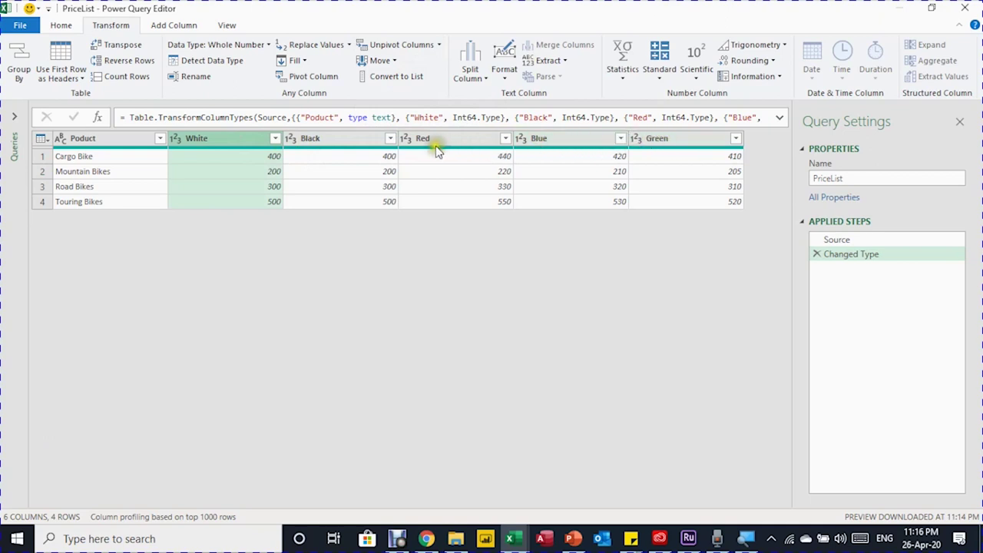
{"action": "left_click", "coordinate": [125, 143]}
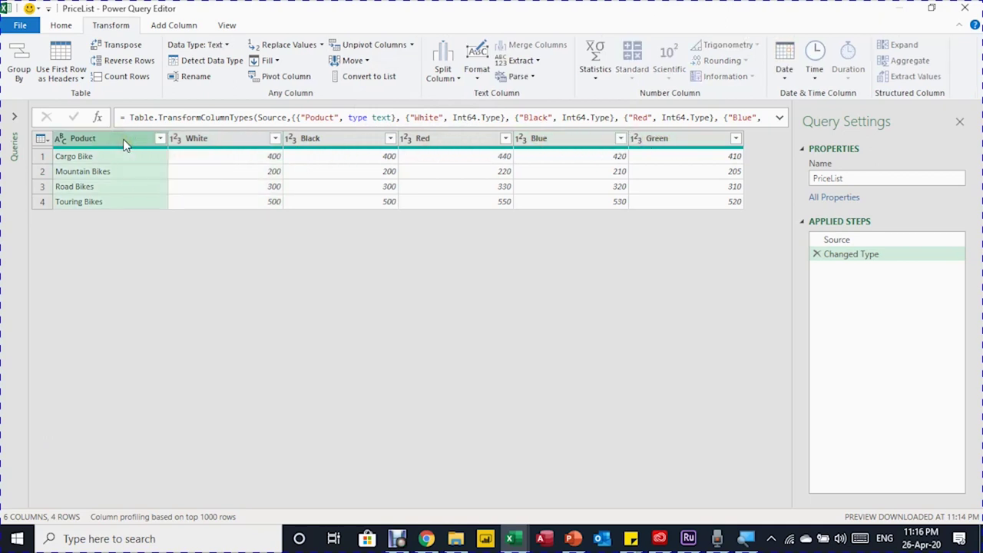
{"action": "left_click", "coordinate": [412, 48]}
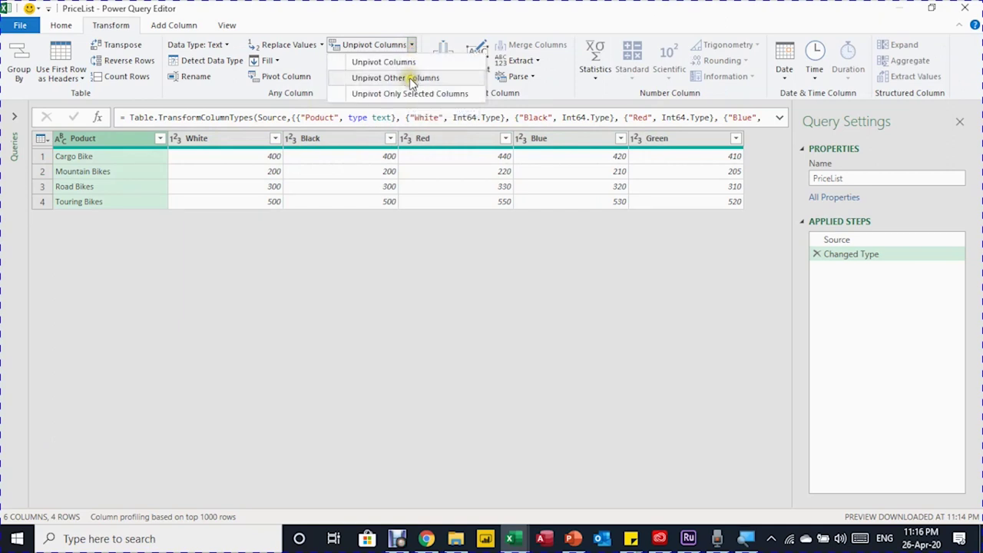
{"action": "left_click", "coordinate": [412, 80]}
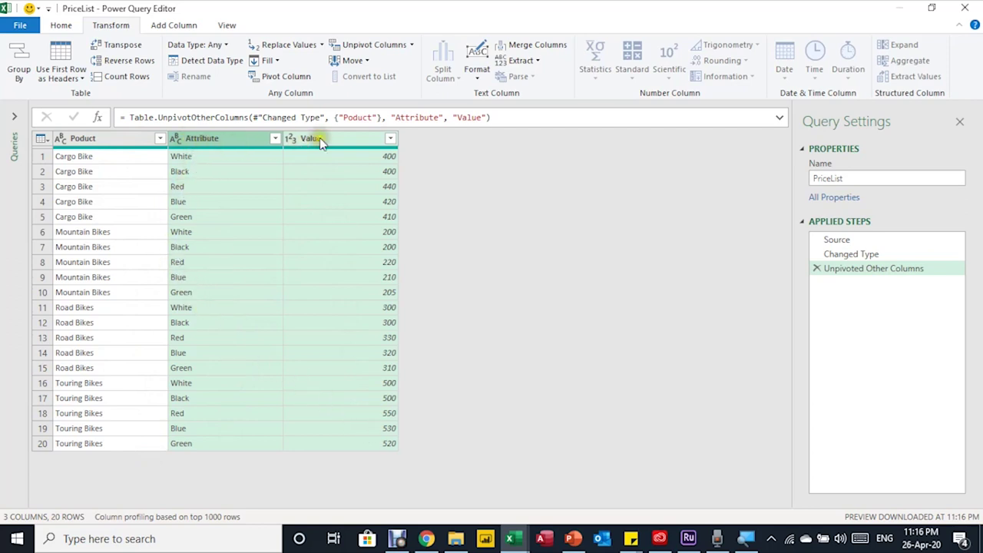
- Rename the unpivoted Attribute column to Color and the Value column to Price
{"action": "double_click", "coordinate": [211, 141]}
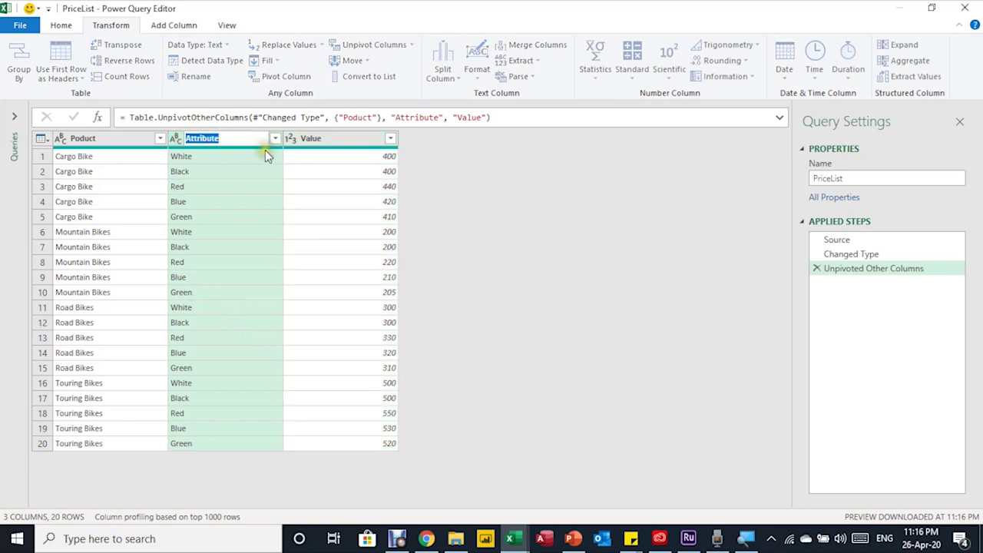
{"action": "type", "text": "Color"}
{"action": "key", "text": "Return"}
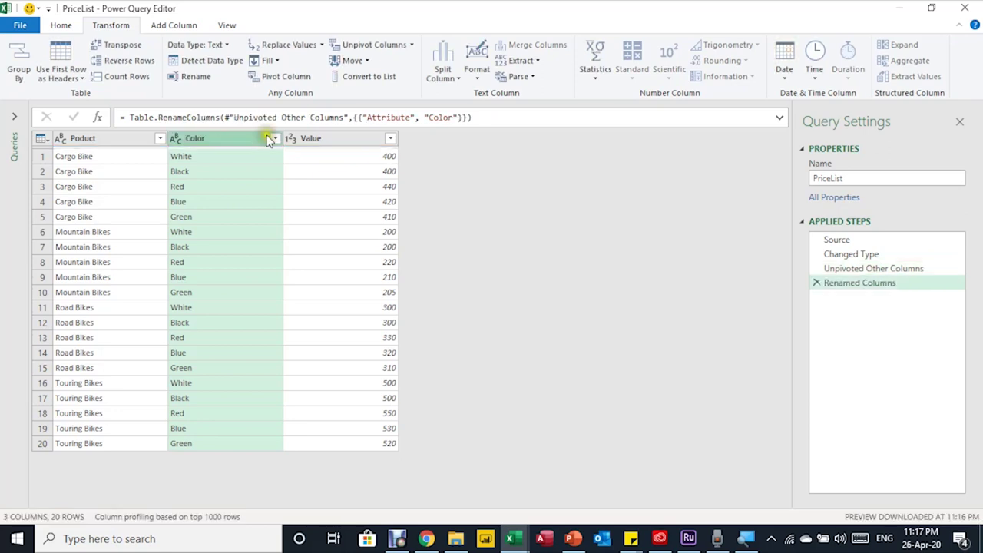
{"action": "double_click", "coordinate": [323, 140]}
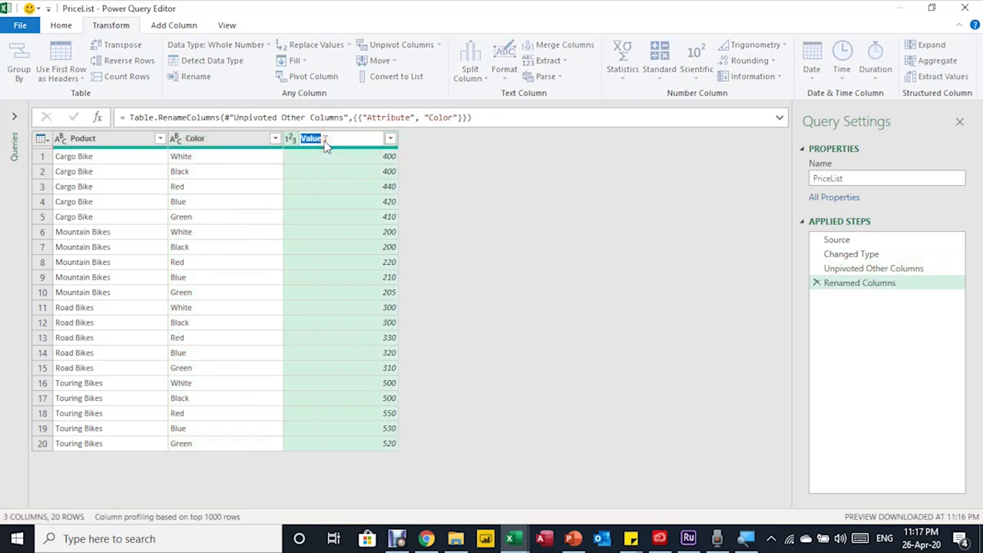
{"action": "type", "text": "P"}
{"action": "key", "text": "Return"}
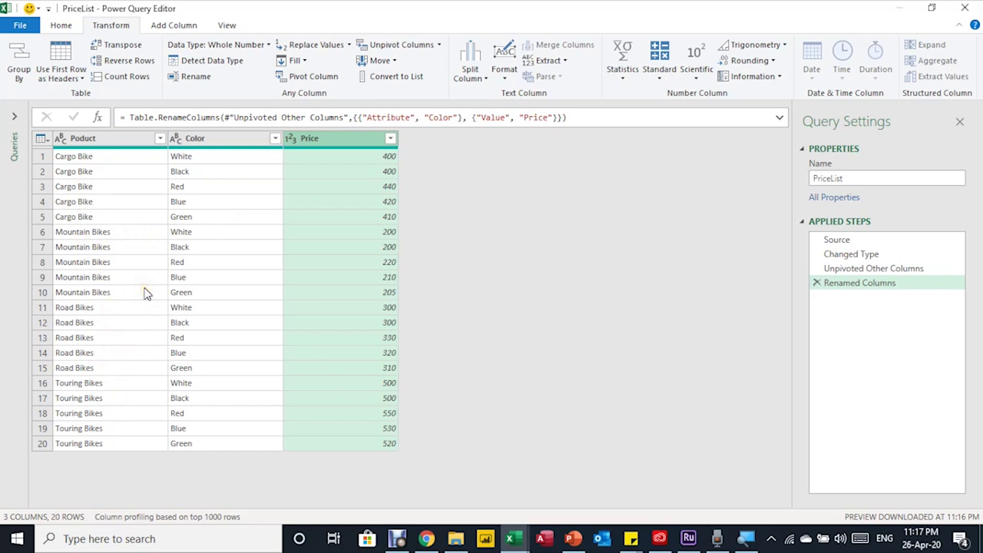
- Close the editor and load the PriceList query with Only Create Connection
{"action": "left_click", "coordinate": [60, 24]}
{"action": "left_click", "coordinate": [23, 77]}
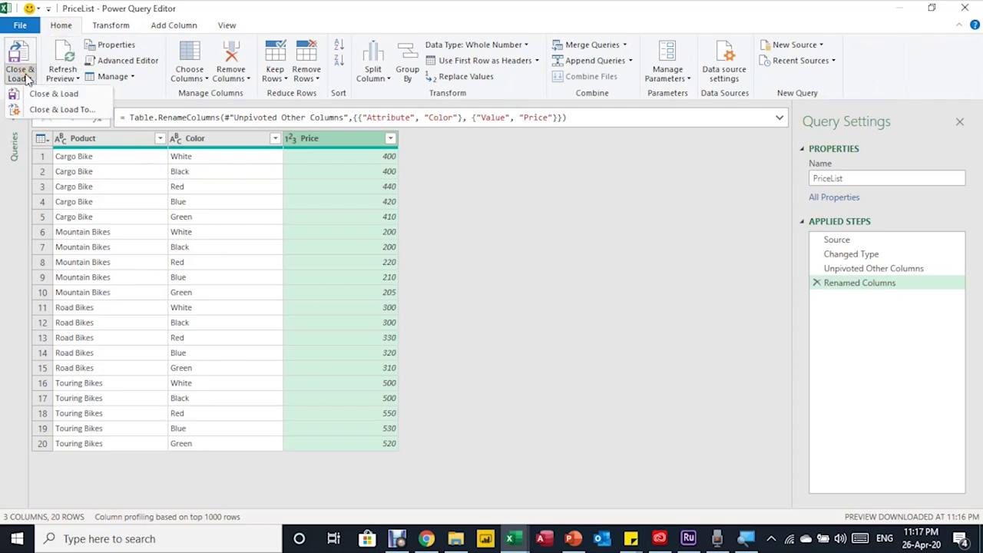
{"action": "left_click", "coordinate": [48, 95]}
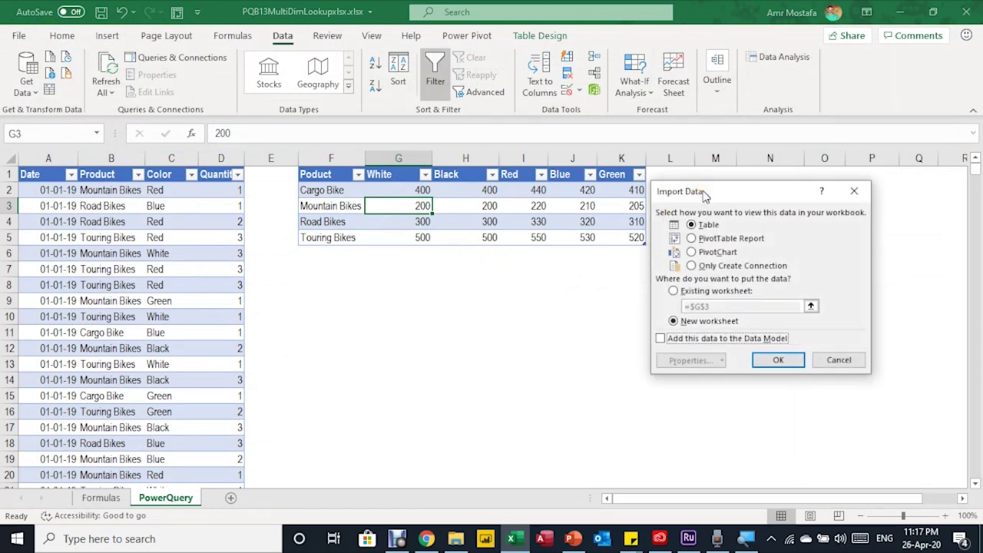
{"action": "left_click", "coordinate": [715, 266]}
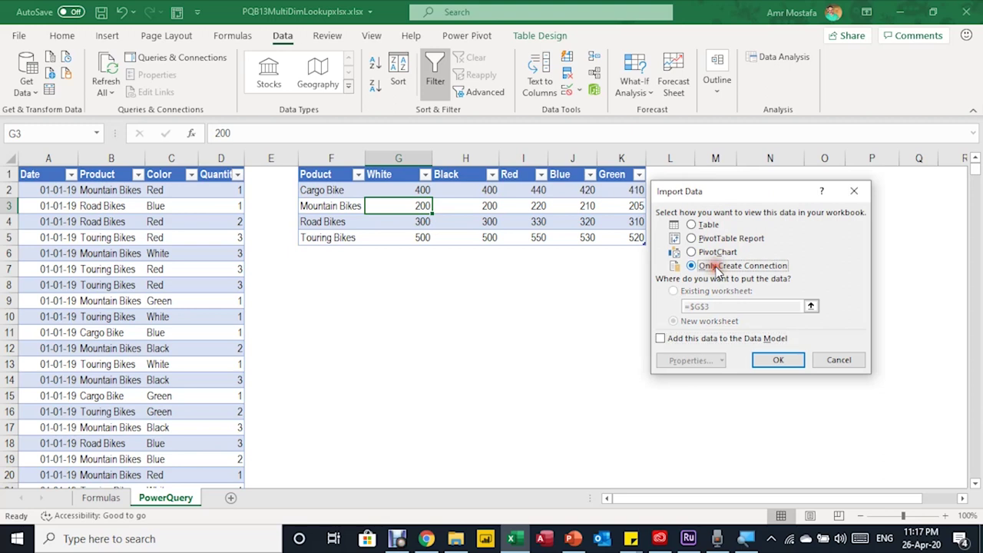
{"action": "left_click", "coordinate": [759, 358]}
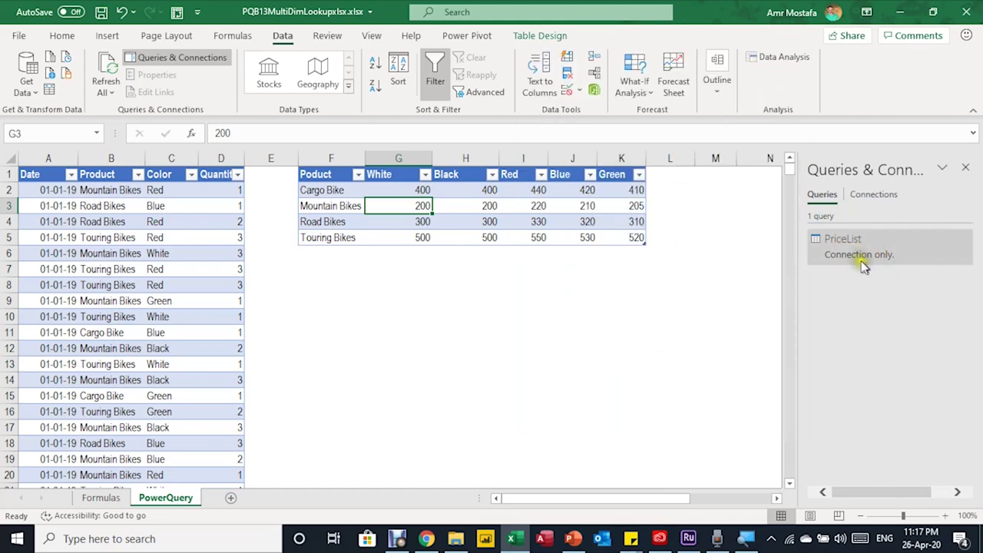
- Load the SalesT table into the Power Query Editor and review its query name and applied steps
{"action": "left_click", "coordinate": [144, 247]}
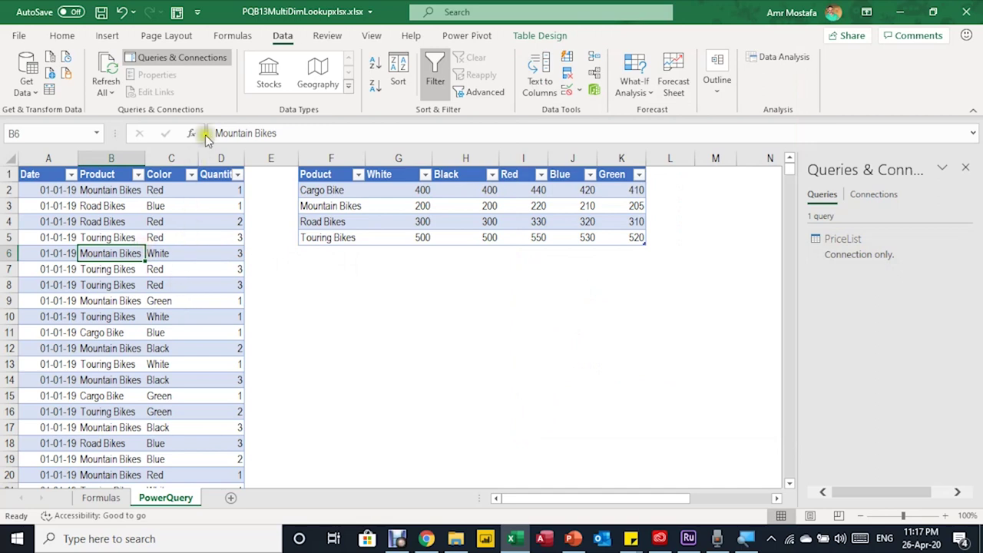
{"action": "left_click", "coordinate": [48, 92]}
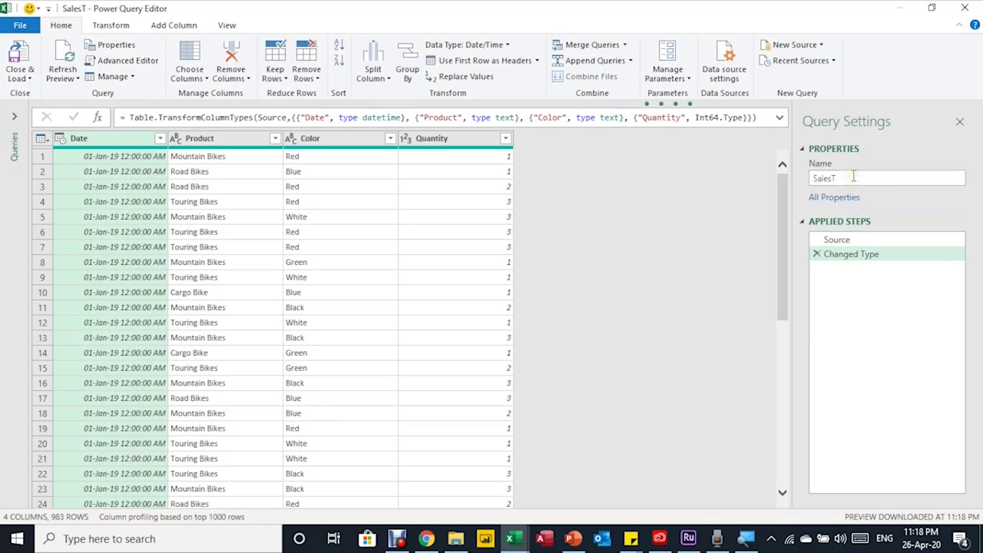
{"action": "left_click", "coordinate": [853, 177]}
{"action": "left_click", "coordinate": [855, 240]}
{"action": "left_click", "coordinate": [856, 255]}
- Change the Date column's data type to Date, replacing the current type conversion
{"action": "left_click", "coordinate": [60, 141]}
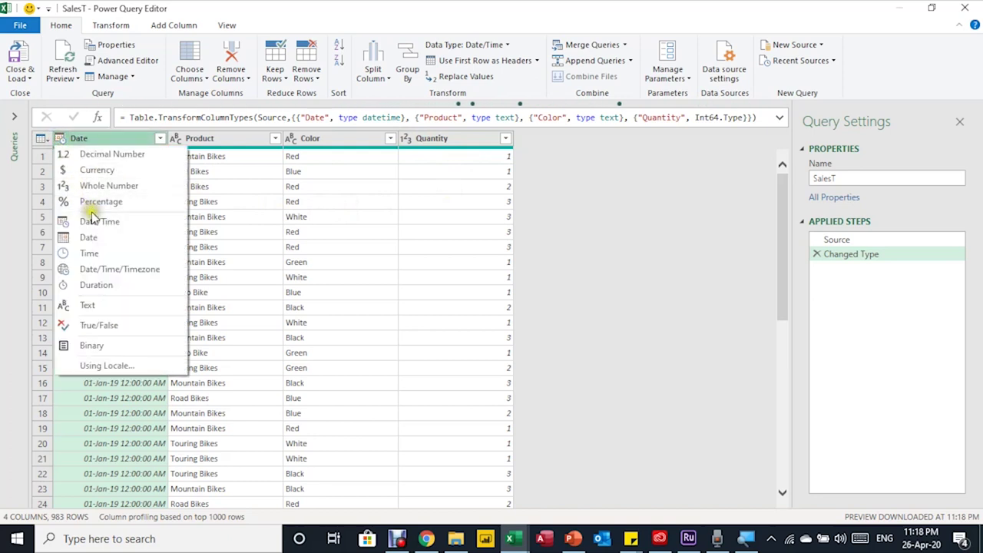
{"action": "left_click", "coordinate": [108, 238]}
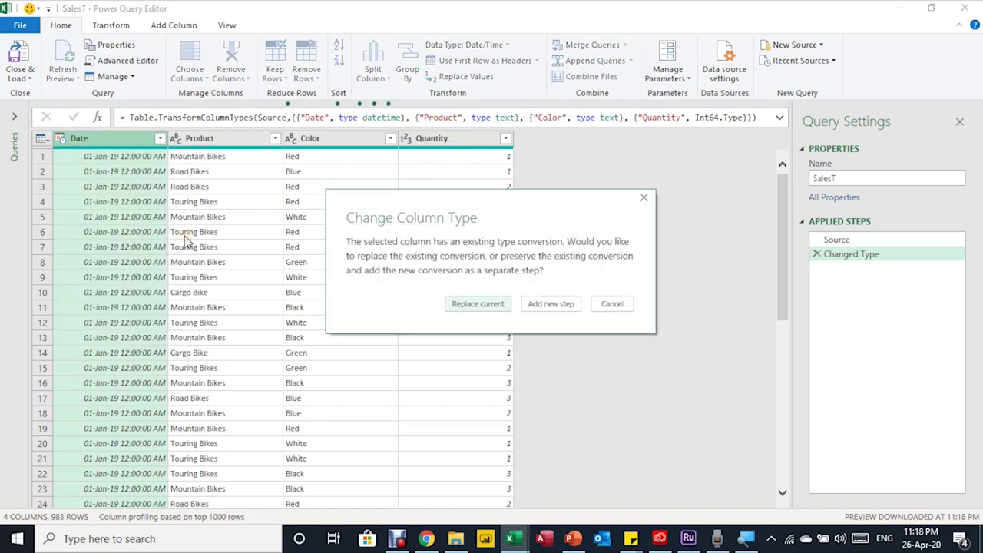
{"action": "left_click", "coordinate": [472, 308]}
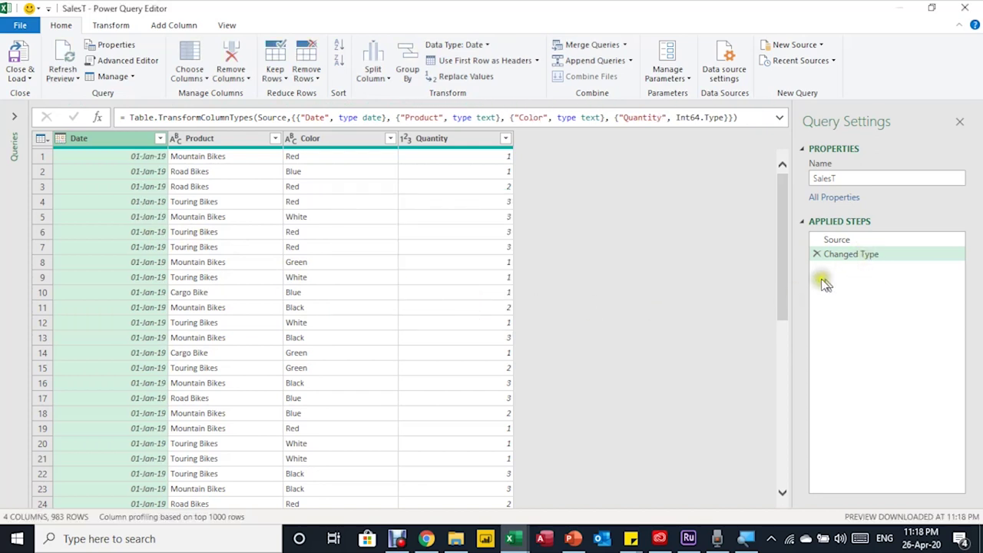
{"action": "left_click", "coordinate": [157, 218]}
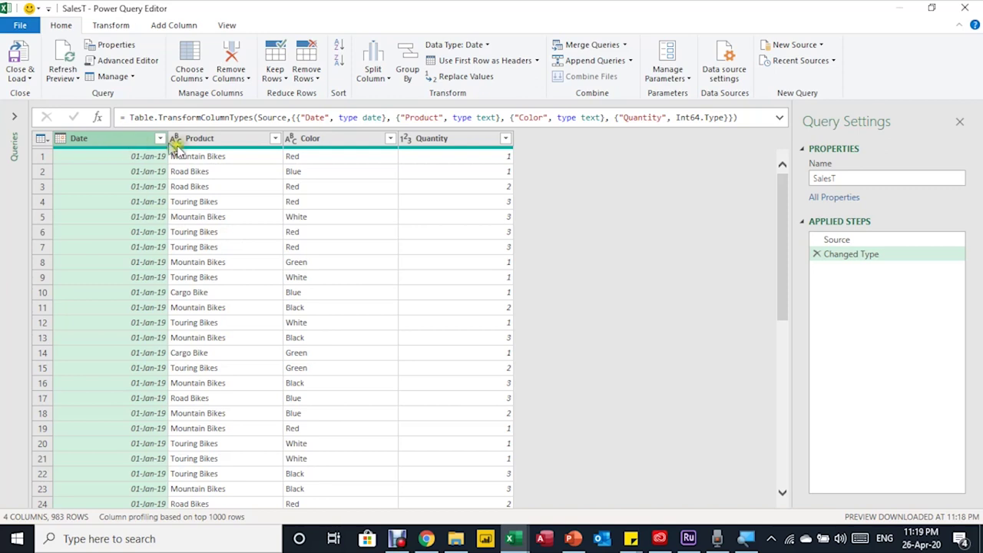
{"action": "left_click", "coordinate": [204, 218]}
{"action": "left_click", "coordinate": [223, 148]}
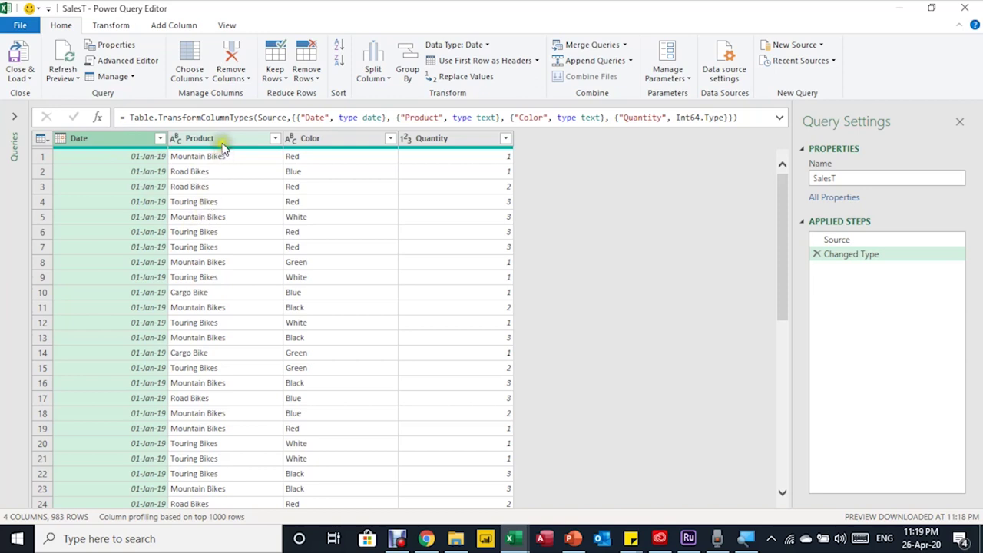